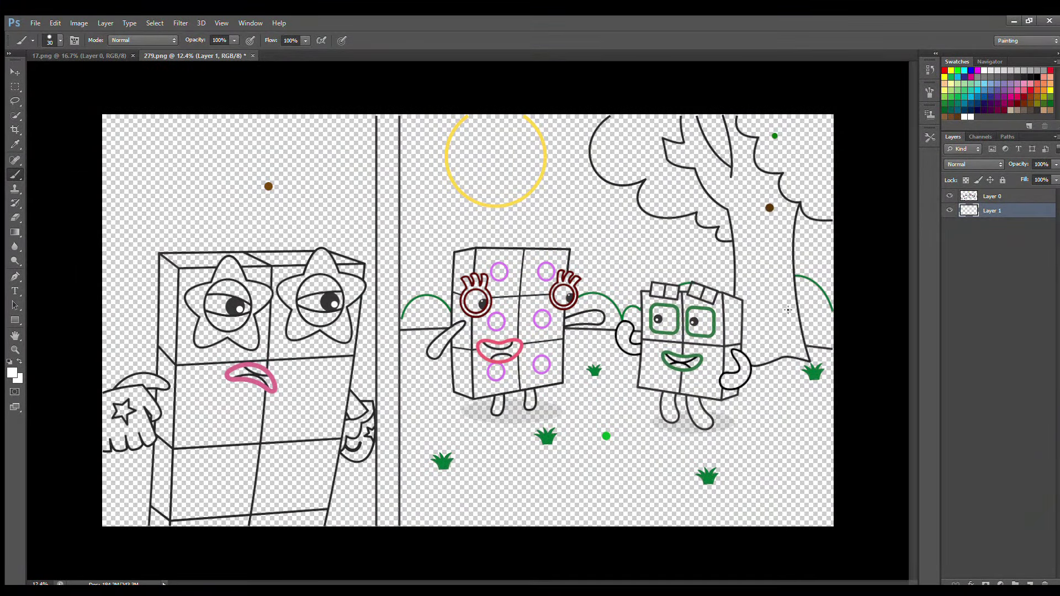
Paint the square eyes and the teeth of the small four-block character white on Layer 1.
scroll(883, 317, "up", 10)
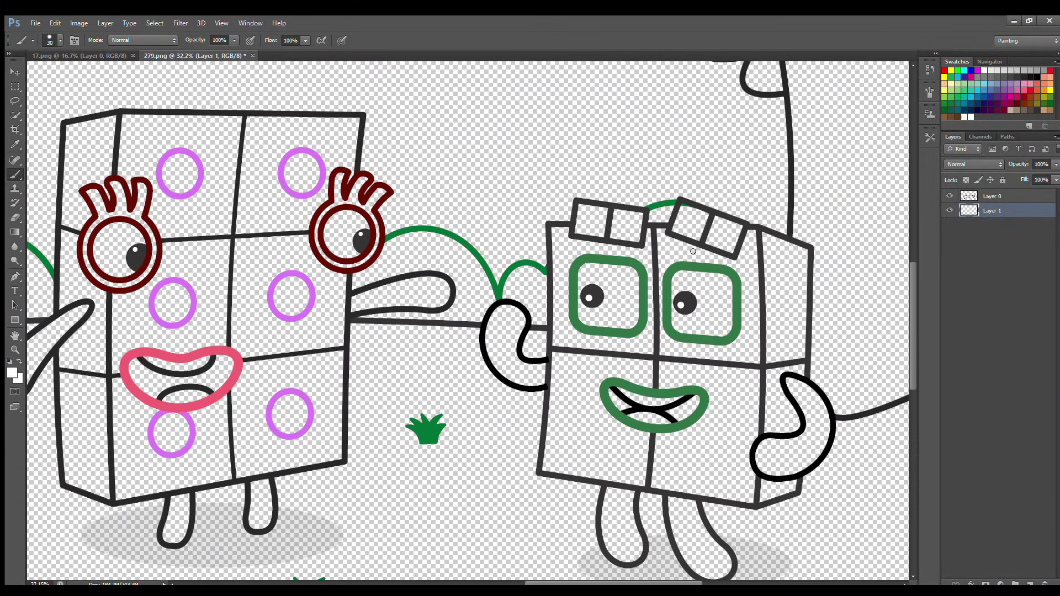
left_click_drag(646, 583, 637, 583)
key("bracketright")
mouse_move(726, 280)
left_mouse_down()
mouse_move(740, 333)
mouse_move(770, 301)
mouse_move(761, 287)
mouse_move(749, 326)
left_mouse_up()
mouse_move(632, 266)
left_mouse_down()
mouse_move(627, 313)
mouse_move(677, 311)
mouse_move(644, 272)
mouse_move(650, 293)
left_mouse_up()
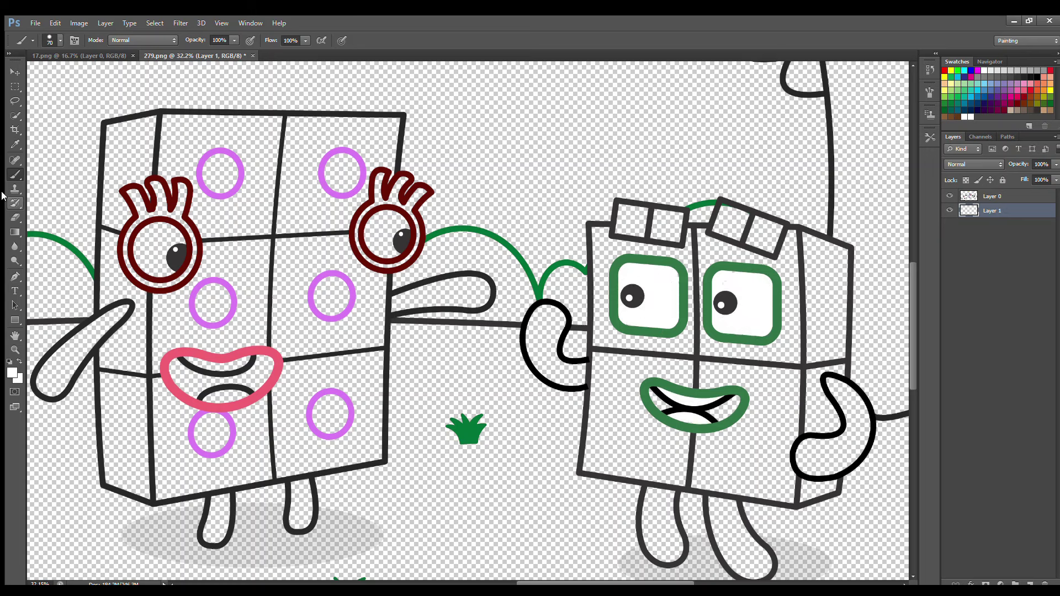
Fill the small four-block character's arms, legs and hair blocks with the dark green of its outlined eyes.
key("i")
key("b")
mouse_move(546, 312)
left_mouse_down()
mouse_move(536, 334)
mouse_move(555, 379)
mouse_move(585, 377)
mouse_move(554, 358)
mouse_move(563, 328)
mouse_move(552, 364)
left_mouse_up()
mouse_move(654, 488)
left_mouse_down()
mouse_move(652, 540)
mouse_move(675, 561)
mouse_move(671, 498)
mouse_move(670, 553)
mouse_move(727, 547)
mouse_move(747, 573)
mouse_move(771, 569)
mouse_move(724, 507)
mouse_move(759, 564)
left_mouse_up()
mouse_move(834, 384)
left_mouse_down()
mouse_move(866, 432)
mouse_move(831, 473)
mouse_move(804, 454)
mouse_move(847, 440)
mouse_move(839, 398)
mouse_move(821, 457)
left_mouse_up()
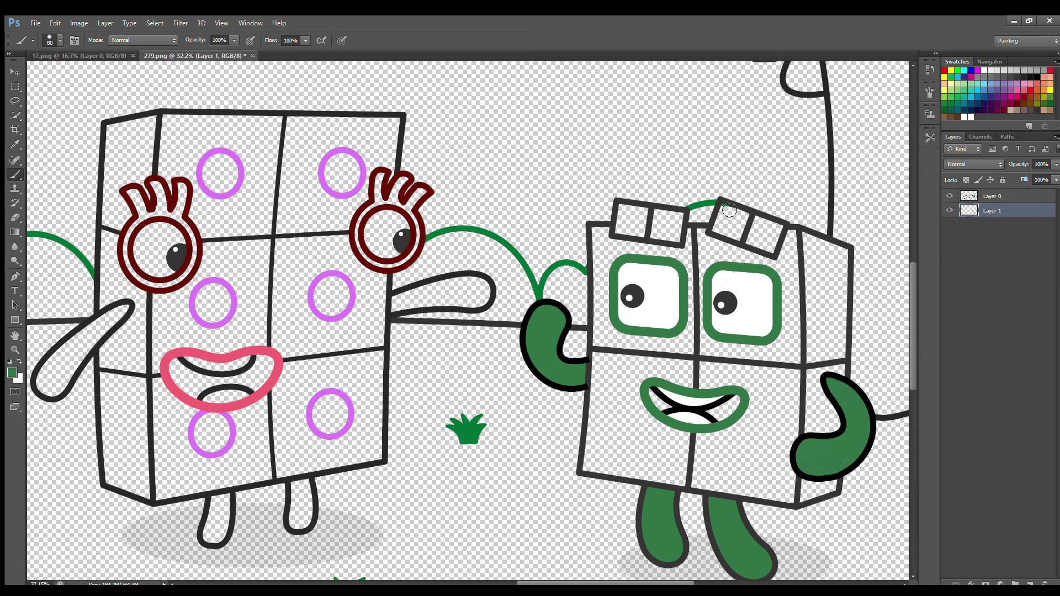
mouse_move(729, 210)
left_mouse_down()
mouse_move(741, 239)
mouse_move(780, 230)
mouse_move(732, 221)
mouse_move(750, 235)
left_mouse_up()
mouse_move(621, 204)
left_mouse_down()
mouse_move(628, 235)
mouse_move(681, 232)
mouse_move(642, 215)
mouse_move(670, 228)
left_mouse_up()
Add a new layer below Layer 1 and fill the inside of the four-block character's mouth with black.
left_click(1029, 584, "ctrl")
left_click(15, 144)
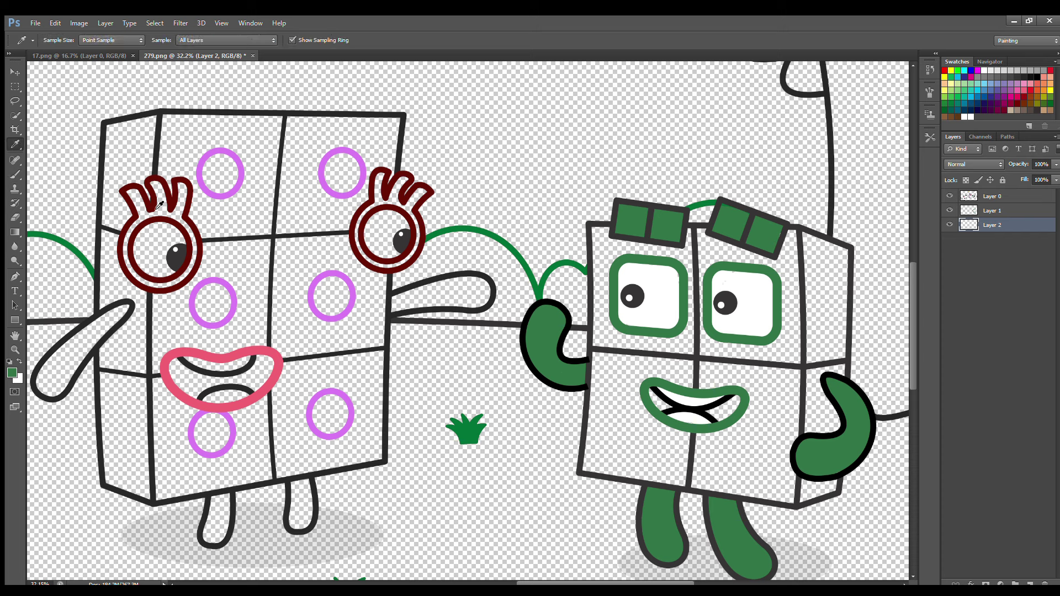
left_click(656, 395)
left_click(15, 175)
left_click_drag(660, 404, 716, 420)
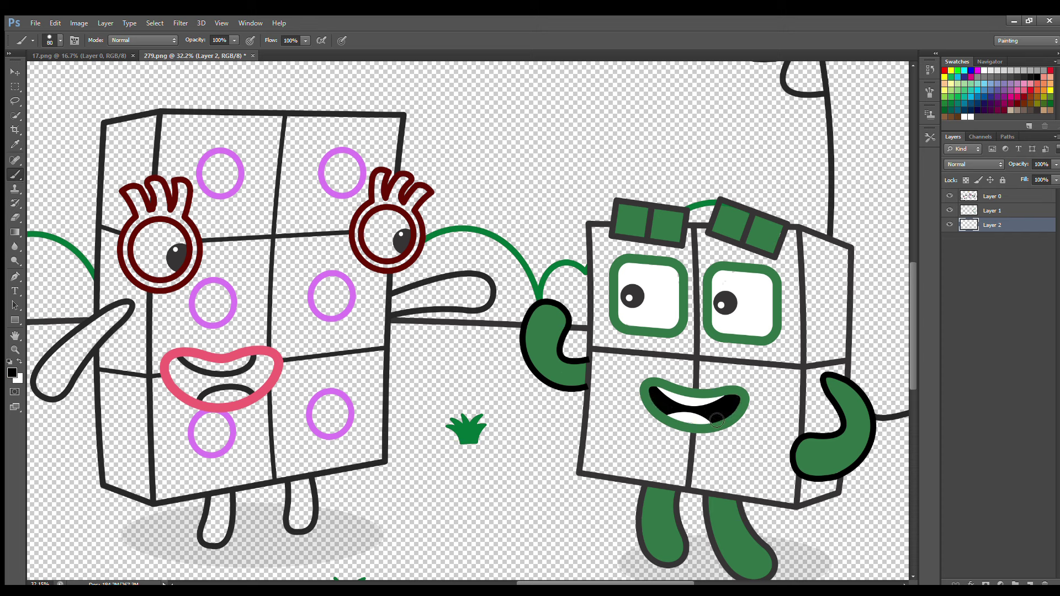
Add another layer at the bottom of the stack and paint the four-block character's front faces bright green.
left_click(1030, 584)
key("bracketright")
key("bracketright")
mouse_move(601, 240)
left_mouse_down()
mouse_move(597, 453)
mouse_move(615, 471)
mouse_move(793, 499)
mouse_move(795, 270)
mouse_move(773, 241)
mouse_move(613, 239)
mouse_move(616, 252)
mouse_move(735, 263)
mouse_move(778, 284)
mouse_move(631, 284)
mouse_move(618, 439)
mouse_move(728, 476)
mouse_move(783, 452)
mouse_move(785, 322)
mouse_move(747, 349)
mouse_move(777, 381)
mouse_move(766, 417)
mouse_move(739, 440)
left_mouse_up()
key("bracketright")
key("bracketright")
key("bracketright")
Add a fourth paint layer underneath and color the four-block character's side faces a slightly darker green.
left_click(1029, 584)
key("i")
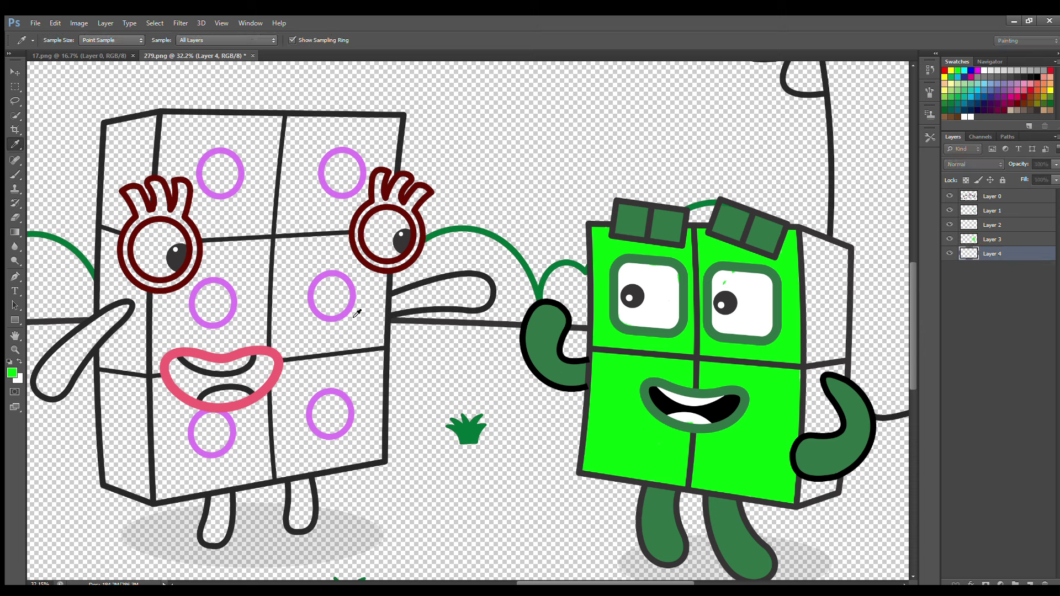
key("b")
mouse_move(828, 243)
left_mouse_down()
mouse_move(847, 265)
mouse_move(837, 493)
mouse_move(824, 276)
left_mouse_up()
Paint the six-block character's eyes and teeth white on Layer 1.
left_click(993, 211)
left_click(984, 71)
key("bracketleft")
key("bracketleft")
key("bracketleft")
key("bracketleft")
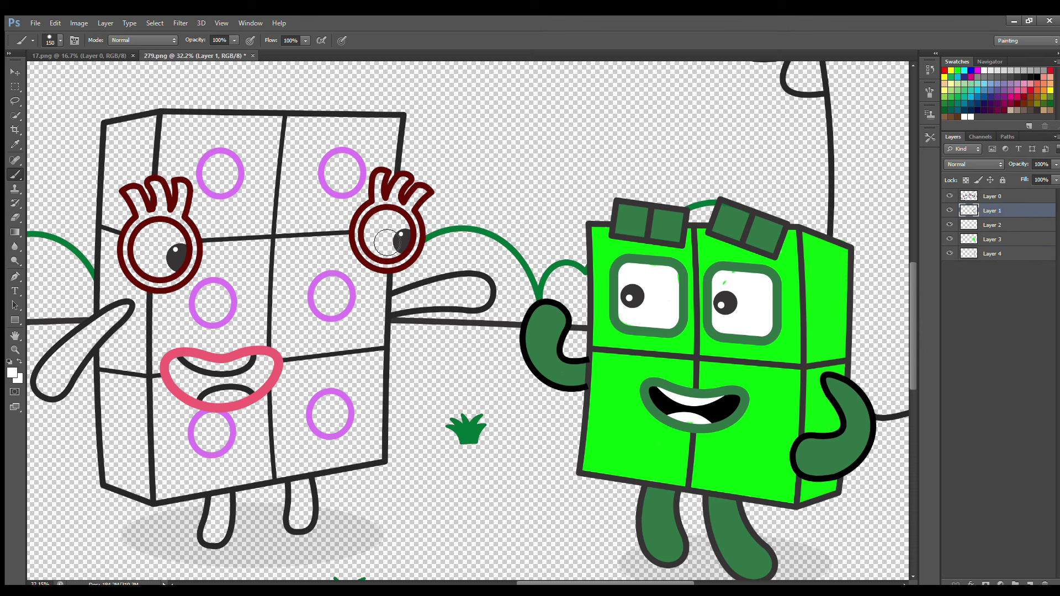
mouse_move(381, 241)
left_mouse_down()
mouse_move(394, 253)
mouse_move(381, 227)
mouse_move(389, 237)
left_mouse_up()
mouse_move(146, 237)
left_mouse_down()
mouse_move(150, 272)
mouse_move(183, 252)
mouse_move(164, 232)
mouse_move(163, 265)
left_mouse_up()
key("bracketleft")
left_click_drag(193, 362, 248, 362)
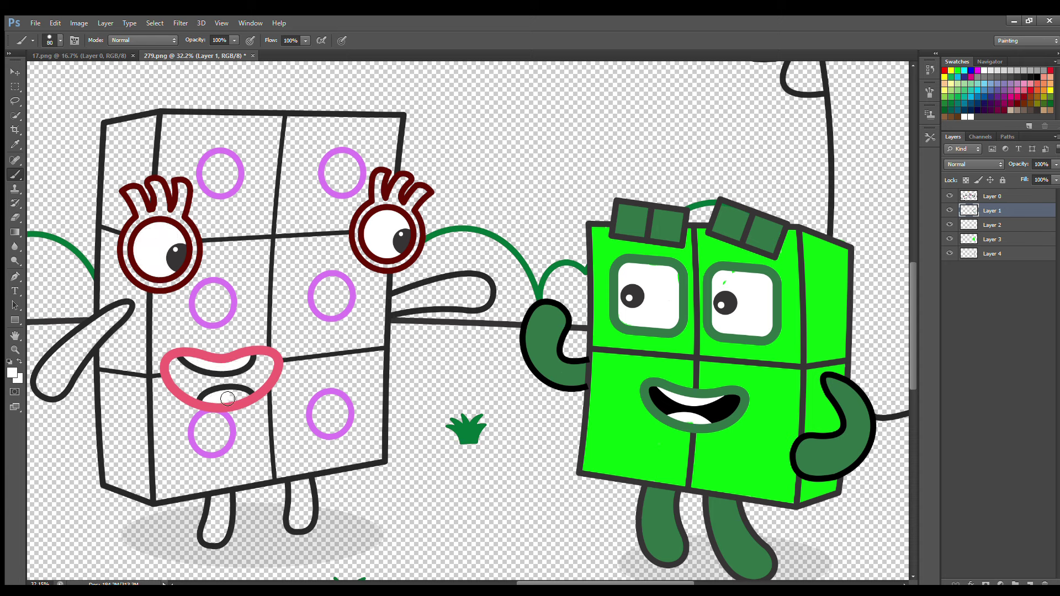
Fill the six-block character's arms and legs with bright red on Layer 1.
mouse_move(402, 307)
left_mouse_down()
mouse_move(463, 283)
mouse_move(485, 305)
mouse_move(400, 313)
mouse_move(436, 304)
left_mouse_up()
mouse_move(130, 309)
left_mouse_down()
mouse_move(51, 368)
mouse_move(50, 399)
mouse_move(105, 334)
mouse_move(55, 381)
left_mouse_up()
mouse_move(219, 499)
left_mouse_down()
mouse_move(213, 537)
mouse_move(227, 496)
left_mouse_up()
mouse_move(300, 486)
left_mouse_down()
mouse_move(298, 516)
mouse_move(308, 516)
mouse_move(306, 488)
left_mouse_up()
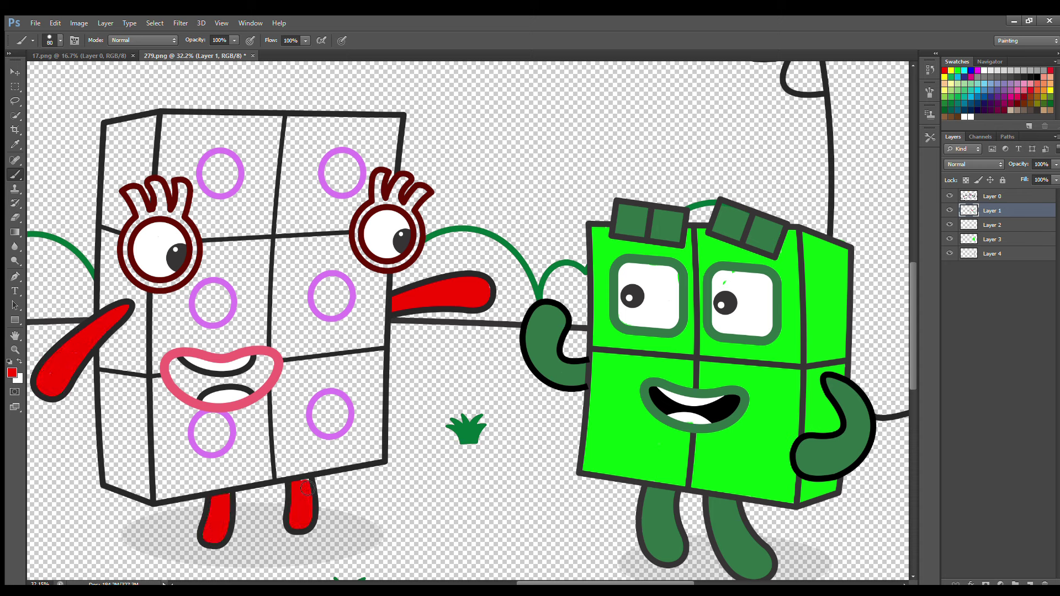
Fill the six-block character's eyelashes and eye rims with the same red on Layer 2.
left_click(997, 225)
key("[")
mouse_move(381, 177)
left_mouse_down()
mouse_move(369, 255)
mouse_move(408, 259)
mouse_move(420, 195)
left_mouse_up()
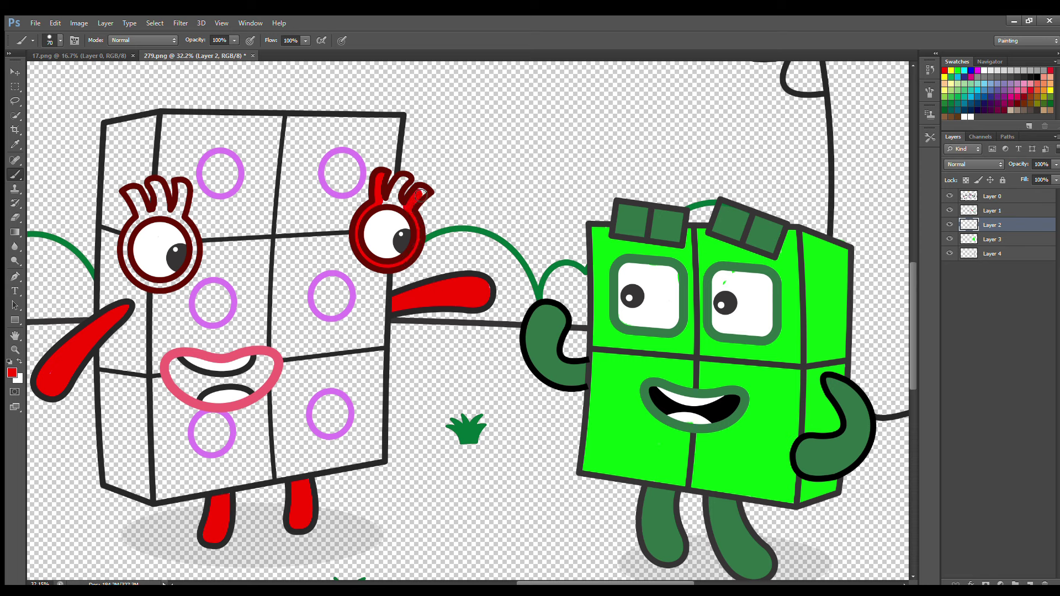
mouse_move(142, 210)
left_mouse_down()
mouse_move(143, 278)
mouse_move(182, 276)
mouse_move(176, 281)
mouse_move(193, 258)
mouse_move(183, 190)
left_mouse_up()
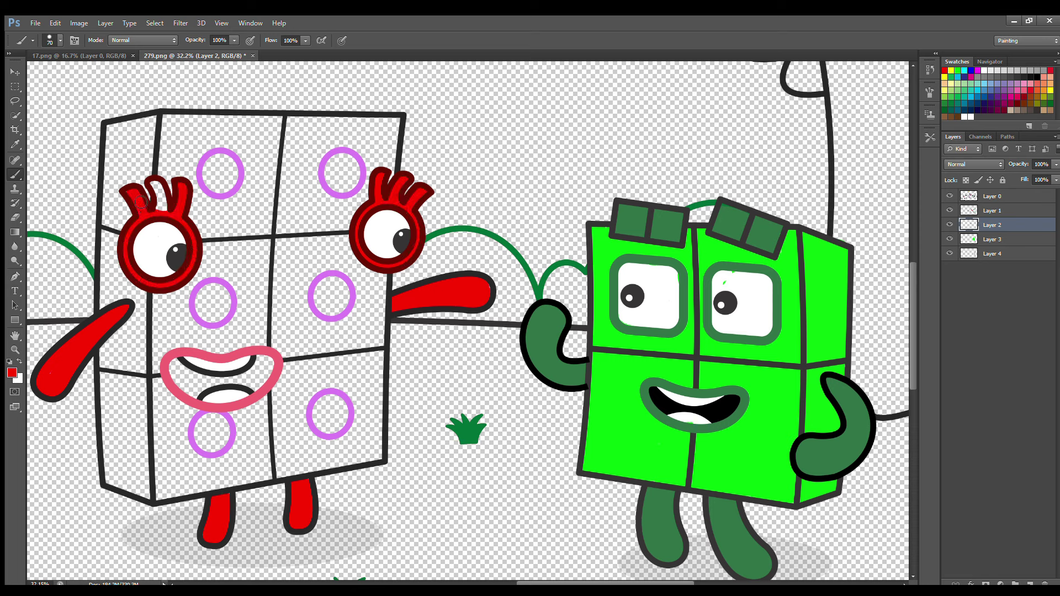
Sample the light purple of the circle outlines and fill all six circles on the six-block character on Layer 1.
left_click(992, 210)
left_click(321, 174, "alt")
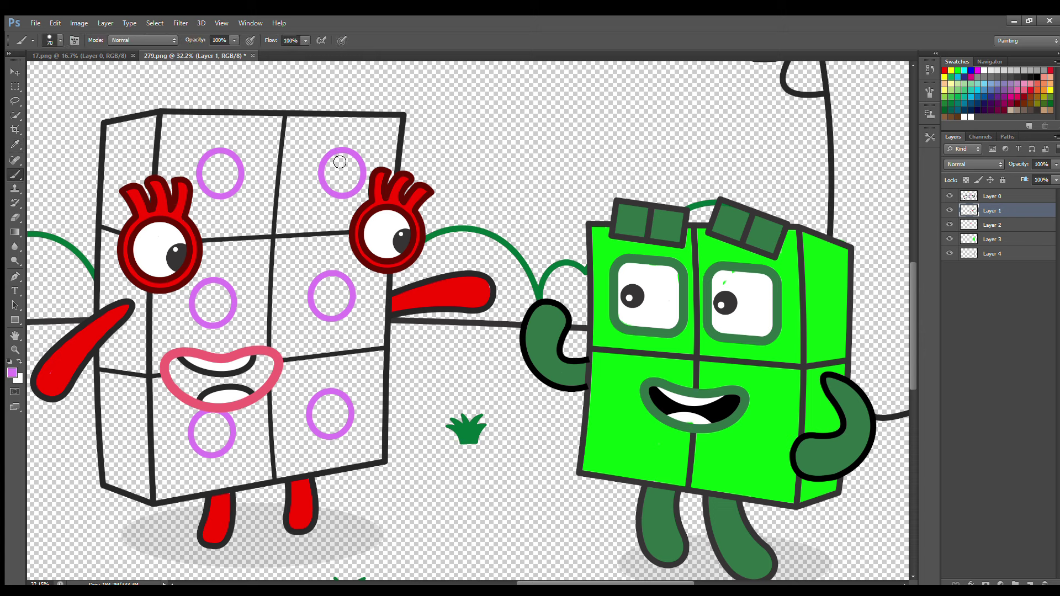
mouse_move(334, 166)
left_mouse_down()
mouse_move(354, 179)
mouse_move(342, 177)
left_mouse_up()
mouse_move(209, 167)
left_mouse_down()
mouse_move(234, 182)
mouse_move(218, 171)
left_mouse_up()
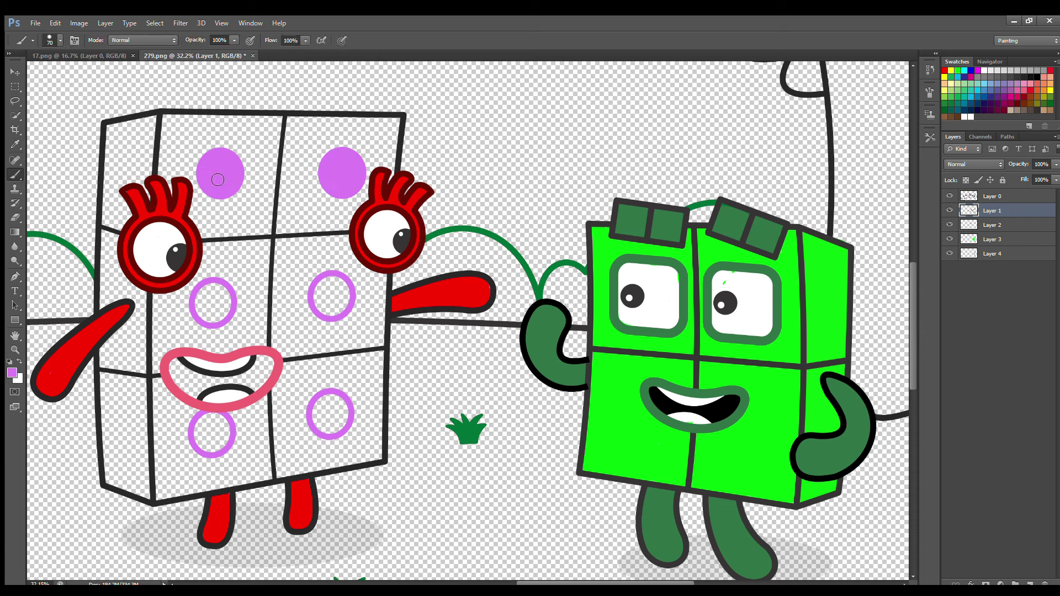
mouse_move(322, 287)
left_mouse_down()
mouse_move(330, 315)
mouse_move(335, 292)
left_mouse_up()
mouse_move(202, 303)
left_mouse_down()
mouse_move(216, 292)
mouse_move(212, 314)
left_mouse_up()
mouse_move(322, 399)
left_mouse_down()
mouse_move(319, 411)
mouse_move(348, 425)
mouse_move(331, 414)
left_mouse_up()
mouse_move(214, 418)
left_mouse_down()
mouse_move(206, 442)
mouse_move(210, 429)
left_mouse_up()
Fill the inside of the six-block character's mouth with black on Layer 2.
left_click(988, 225)
key("d")
mouse_move(168, 363)
left_mouse_down()
mouse_move(183, 389)
mouse_move(241, 385)
mouse_move(275, 364)
mouse_move(203, 386)
left_mouse_up()
Paint the six-block character's front faces deep purple on Layer 3 and erase any spill beside its leg.
left_click(991, 239)
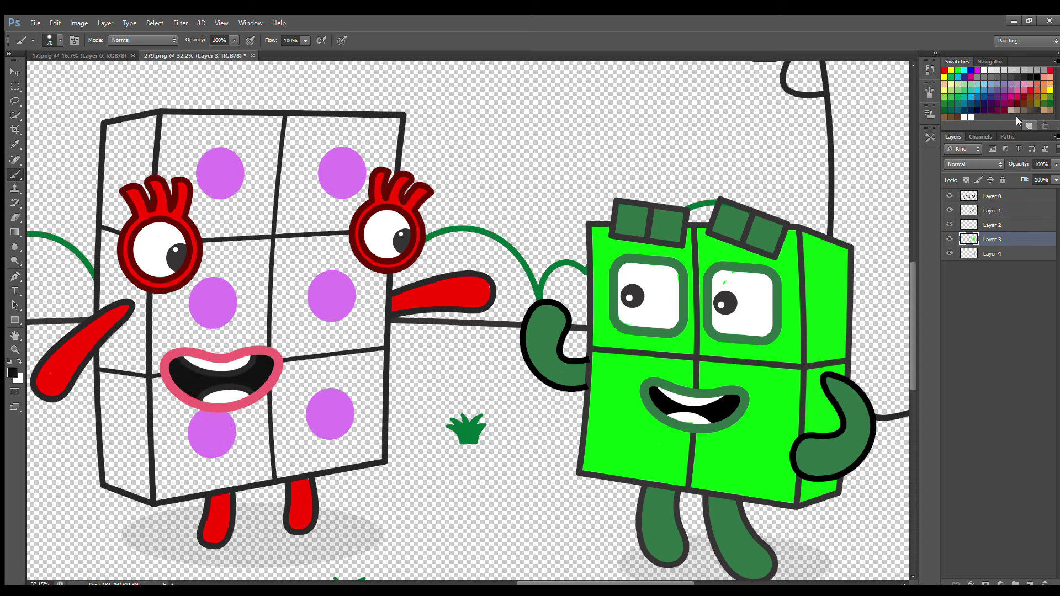
left_click(10, 369)
left_click(500, 240)
left_click(585, 202)
mouse_move(176, 132)
left_mouse_down()
mouse_move(171, 499)
mouse_move(372, 462)
mouse_move(398, 134)
mouse_move(202, 132)
mouse_move(193, 154)
mouse_move(304, 208)
mouse_move(215, 299)
mouse_move(211, 459)
mouse_move(322, 466)
mouse_move(370, 343)
mouse_move(259, 233)
mouse_move(339, 306)
mouse_move(276, 397)
left_mouse_up()
key("bracketright")
key("bracketright")
key("bracketright")
key("bracketright")
key("bracketright")
key("e")
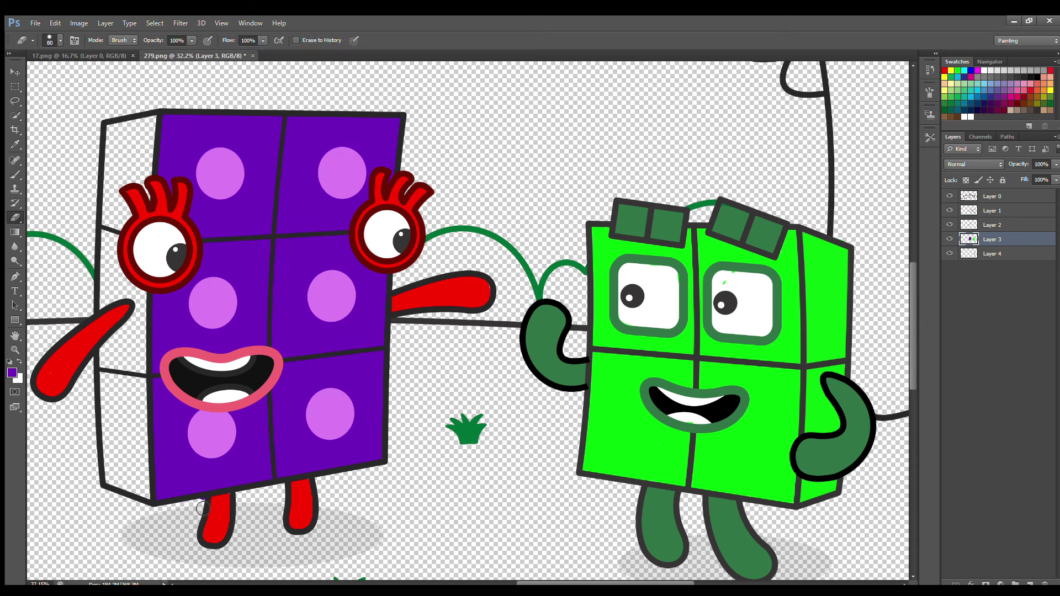
left_click_drag(203, 508, 203, 503)
Color the six-block character's side faces a darker purple on Layer 4.
left_click(1017, 254)
key("i")
left_click(358, 307)
key("e")
key("b")
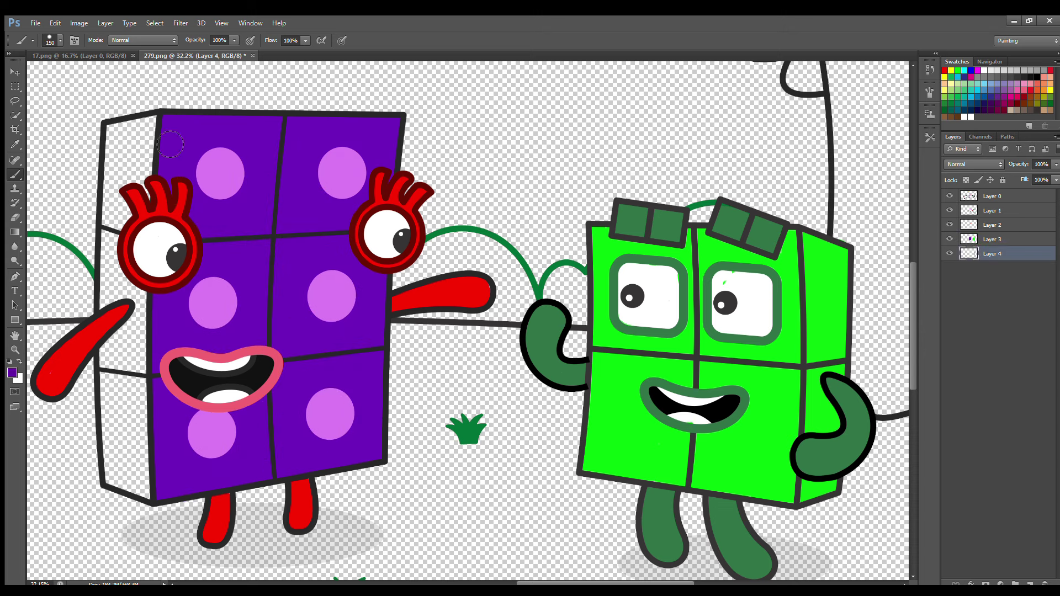
key("bracketleft")
mouse_move(140, 128)
left_mouse_down()
mouse_move(120, 163)
mouse_move(115, 395)
mouse_move(119, 482)
mouse_move(150, 495)
mouse_move(162, 185)
mouse_move(137, 224)
mouse_move(144, 328)
mouse_move(131, 346)
left_mouse_up()
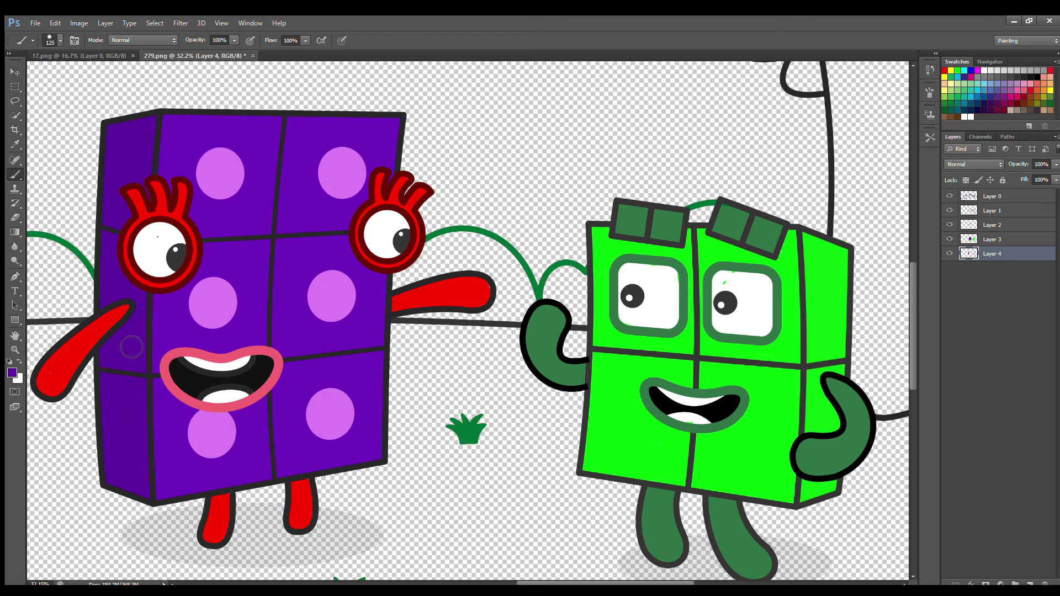
On Layer 1, paint the large star-eyed character's eyes and teeth white and its glove stars red.
left_click_drag(597, 584, 419, 570)
scroll(450, 382, "down", 4)
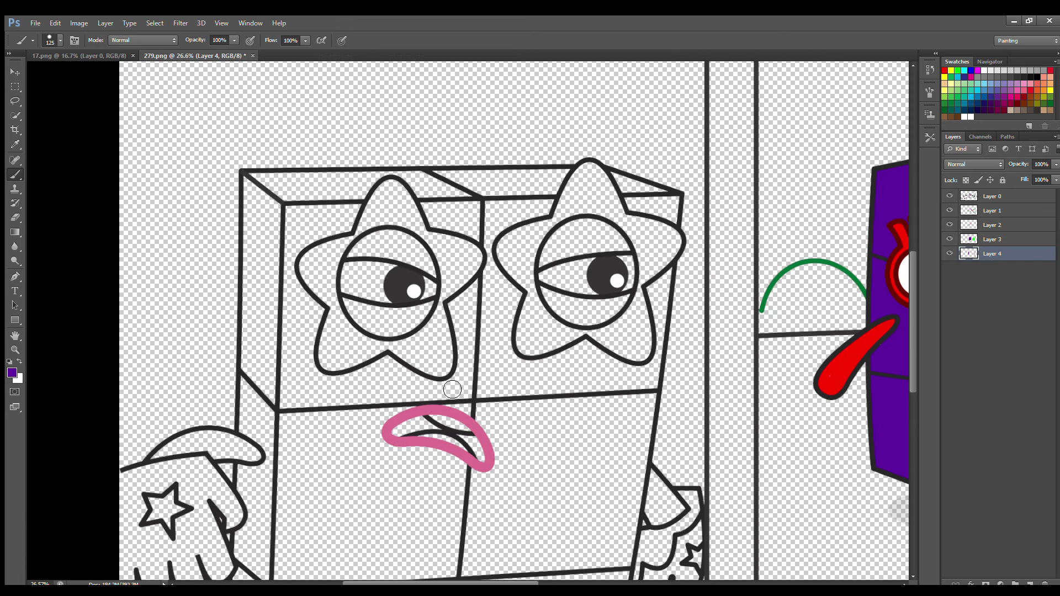
scroll(450, 383, "down", 1)
left_click_drag(915, 361, 899, 396)
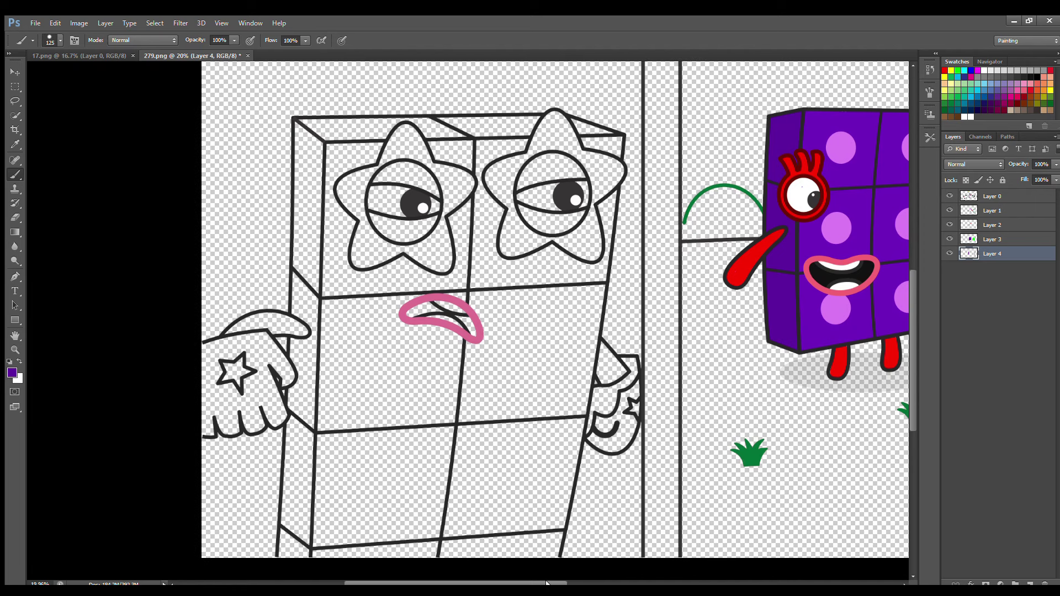
left_click_drag(547, 583, 584, 579)
left_click(991, 210)
left_click(984, 71)
key("[")
key("[")
left_click_drag(374, 196, 408, 191)
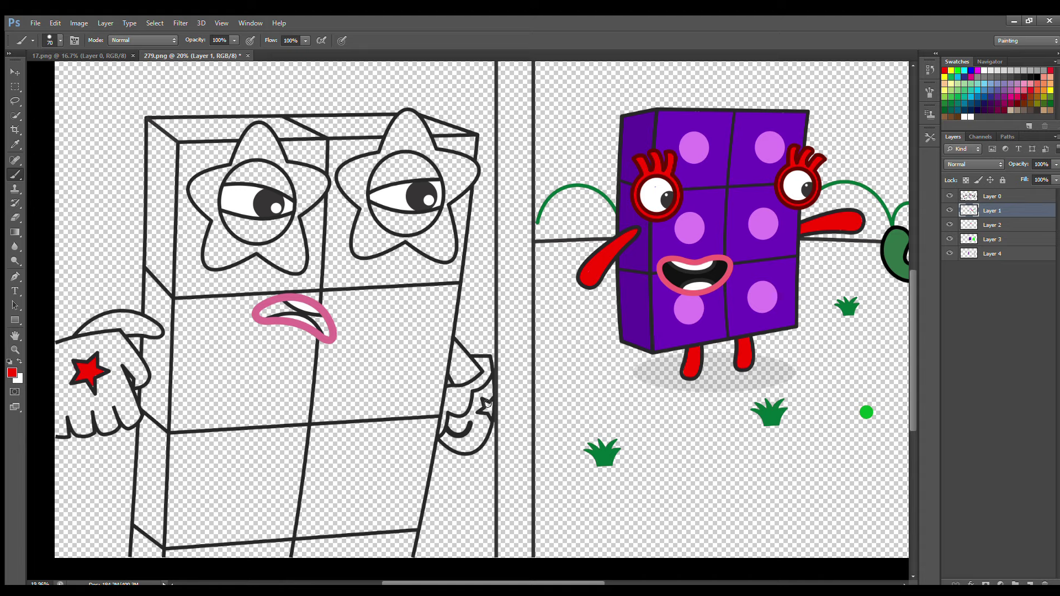
Paint the upper and lower eyelids of both star-framed eyes a darker red on Layer 2.
left_click(991, 226)
key("i")
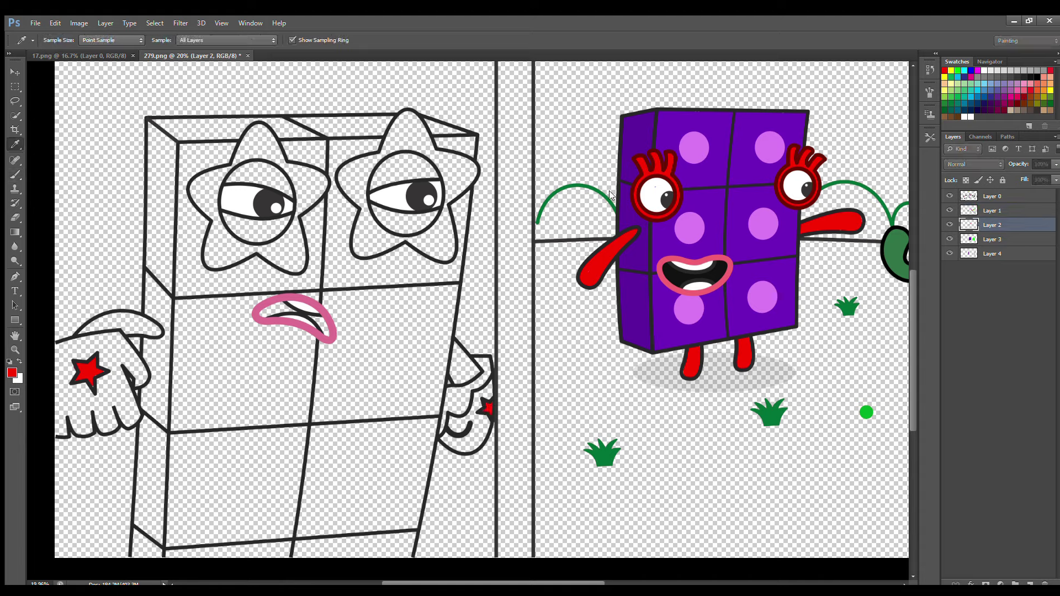
key("b")
mouse_move(242, 181)
left_mouse_down()
mouse_move(268, 172)
mouse_move(285, 189)
left_mouse_up()
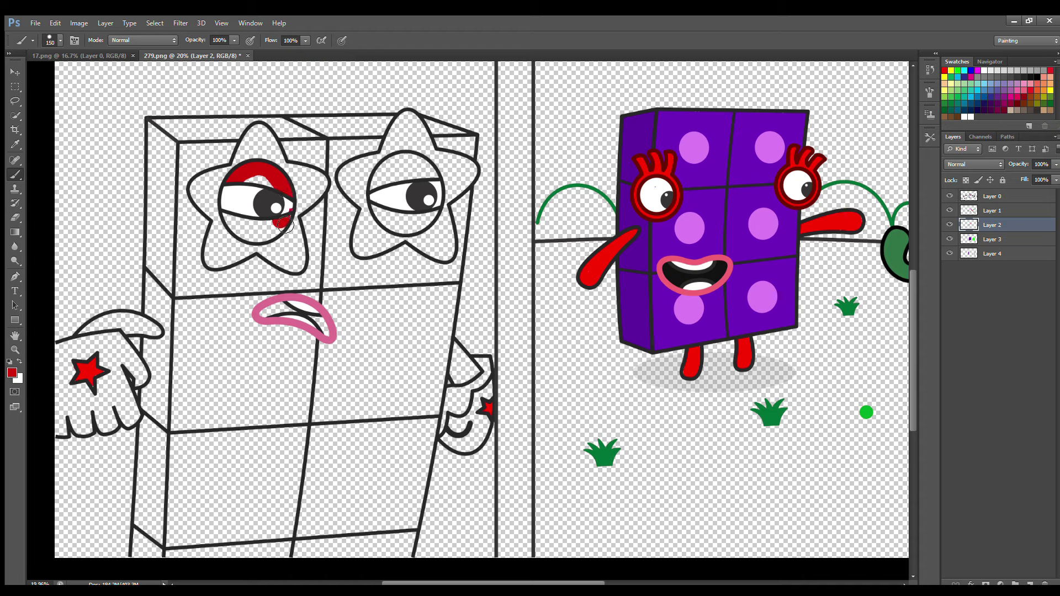
mouse_move(284, 224)
left_mouse_down()
mouse_move(250, 238)
mouse_move(235, 224)
mouse_move(269, 188)
left_mouse_up()
mouse_move(374, 191)
left_mouse_down()
mouse_move(385, 217)
mouse_move(424, 227)
mouse_move(436, 199)
mouse_move(416, 179)
left_mouse_up()
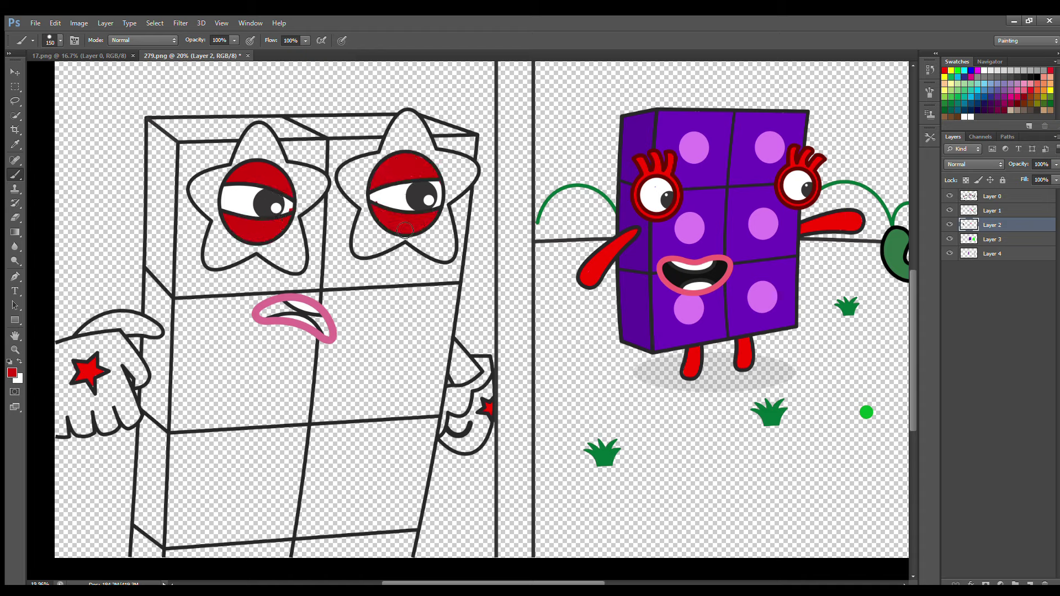
Fill the large character's sleeves above both gloves with the darker red on Layer 1.
left_click(1001, 211)
key("bracketleft")
key("bracketleft")
key("bracketleft")
left_click_drag(456, 348, 456, 379)
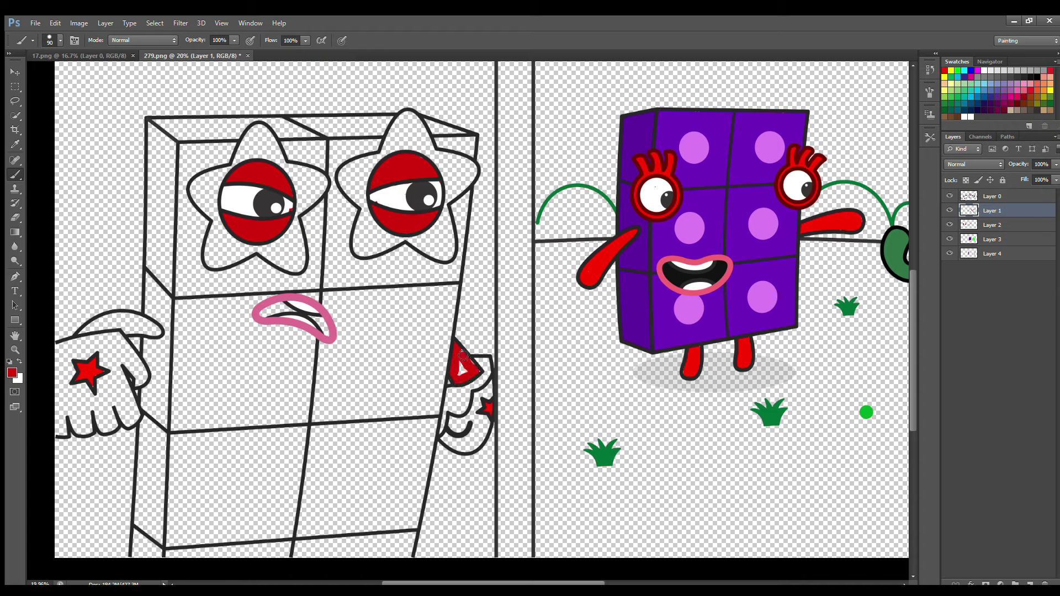
mouse_move(154, 329)
left_mouse_down()
mouse_move(91, 329)
mouse_move(155, 332)
left_mouse_up()
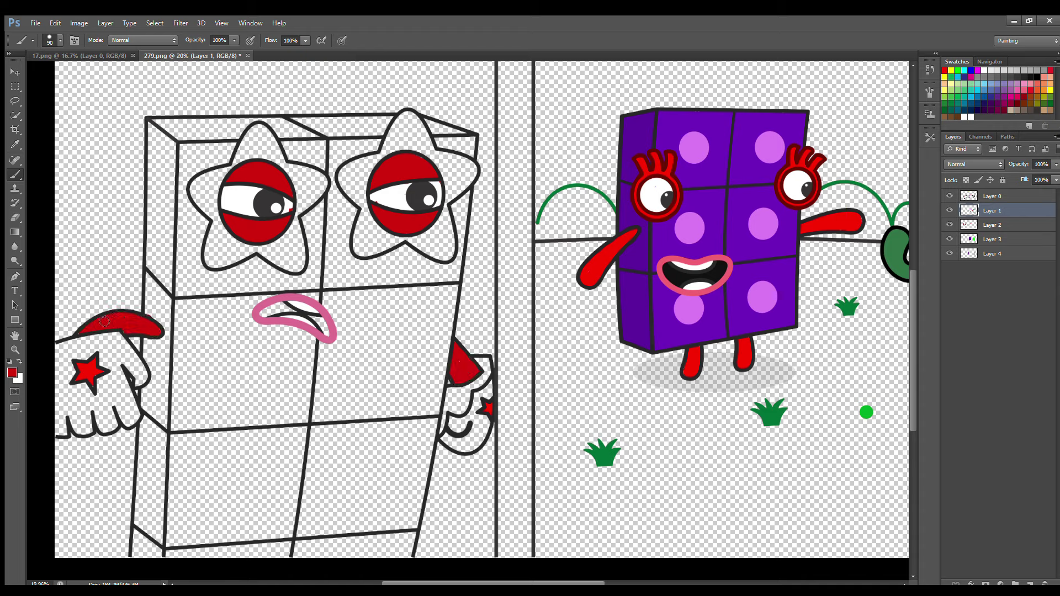
On Layer 2, fill the large character's mouth with black and the glove cuff beside the panel divider with deep maroon.
left_click(996, 226)
left_click_drag(266, 312, 318, 324)
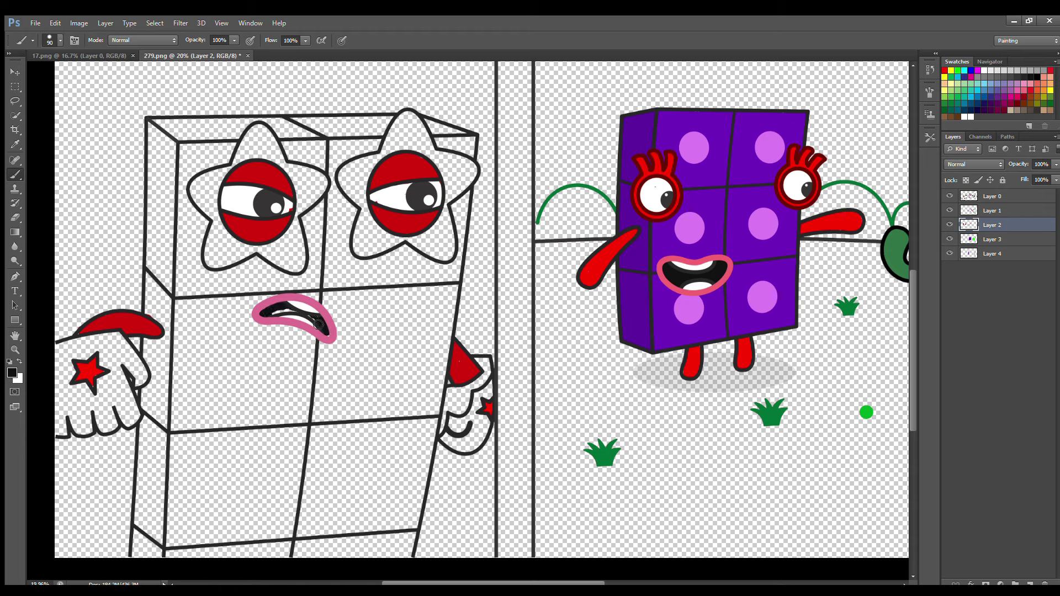
left_click(15, 145)
left_click(255, 175)
left_click(12, 373)
left_click(502, 251)
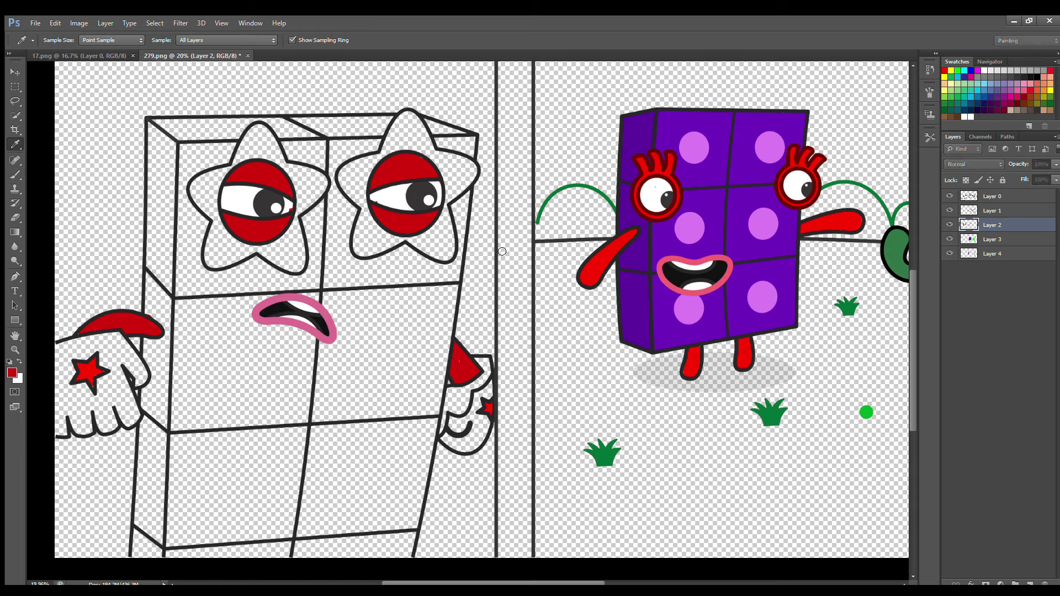
left_click(609, 197)
left_click(14, 174)
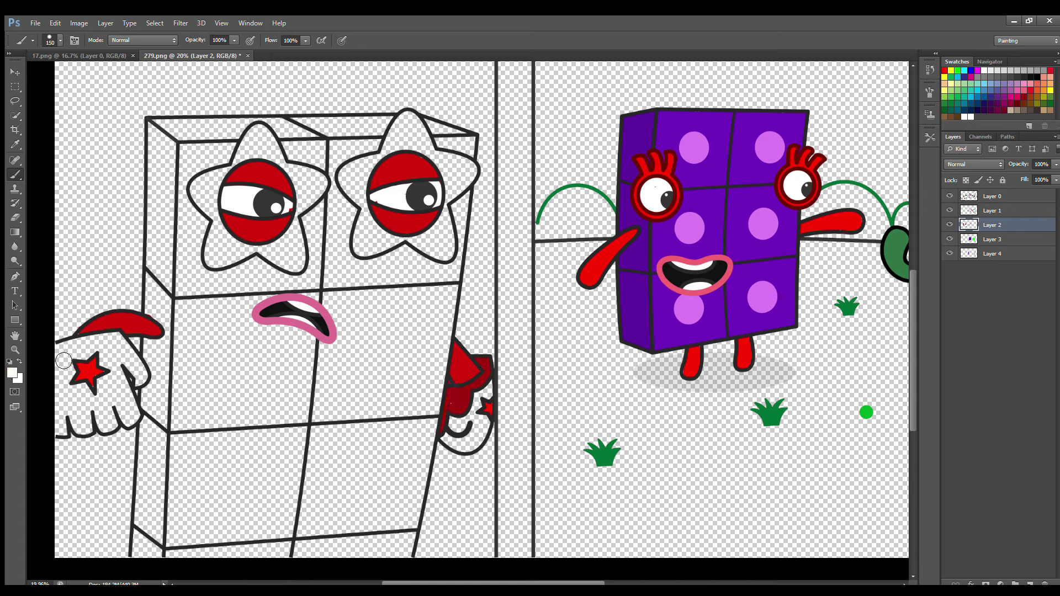
Paint both of the large character's gloves white, using Layer 2 for the full glove and Layer 3 for the partly hidden one.
mouse_move(63, 361)
left_mouse_down()
mouse_move(117, 344)
mouse_move(140, 383)
mouse_move(138, 364)
mouse_move(61, 367)
mouse_move(68, 417)
left_mouse_up()
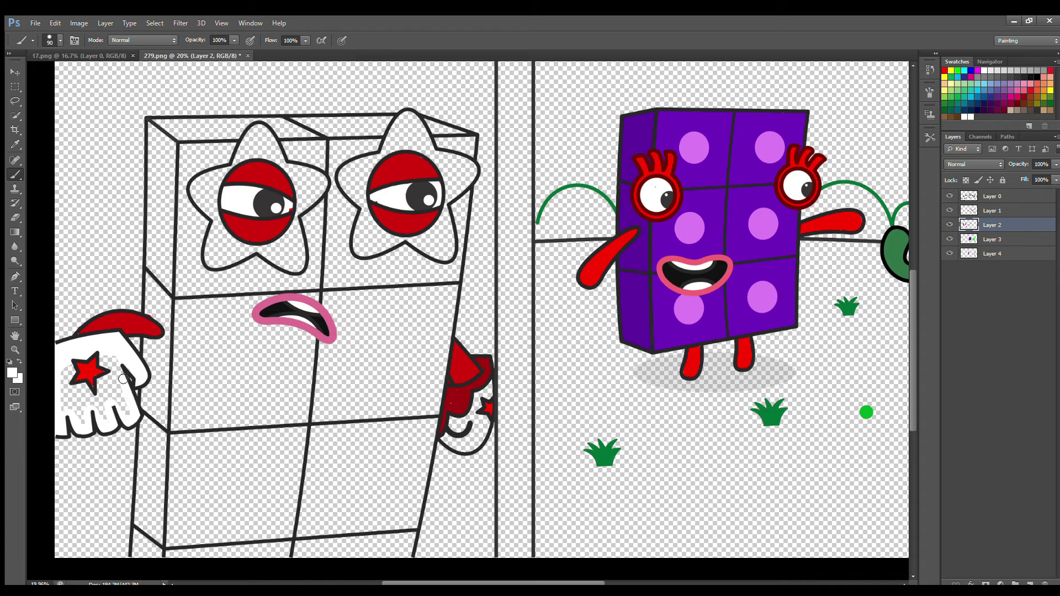
mouse_move(109, 366)
left_mouse_down()
mouse_move(79, 410)
mouse_move(105, 406)
left_mouse_up()
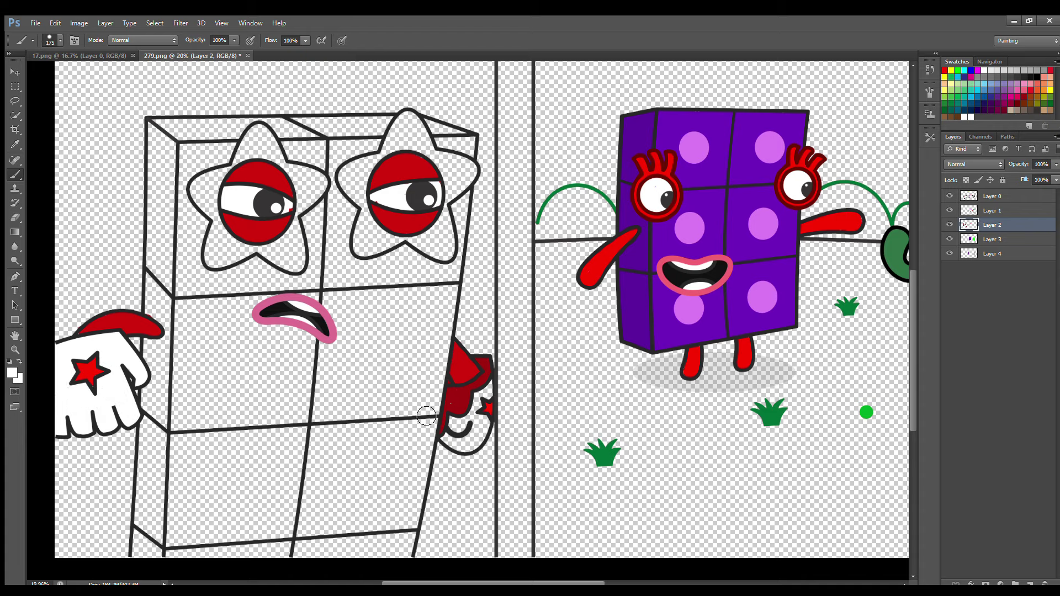
key("alt+bracketleft")
mouse_move(448, 439)
left_mouse_down()
mouse_move(483, 444)
mouse_move(471, 425)
left_mouse_up()
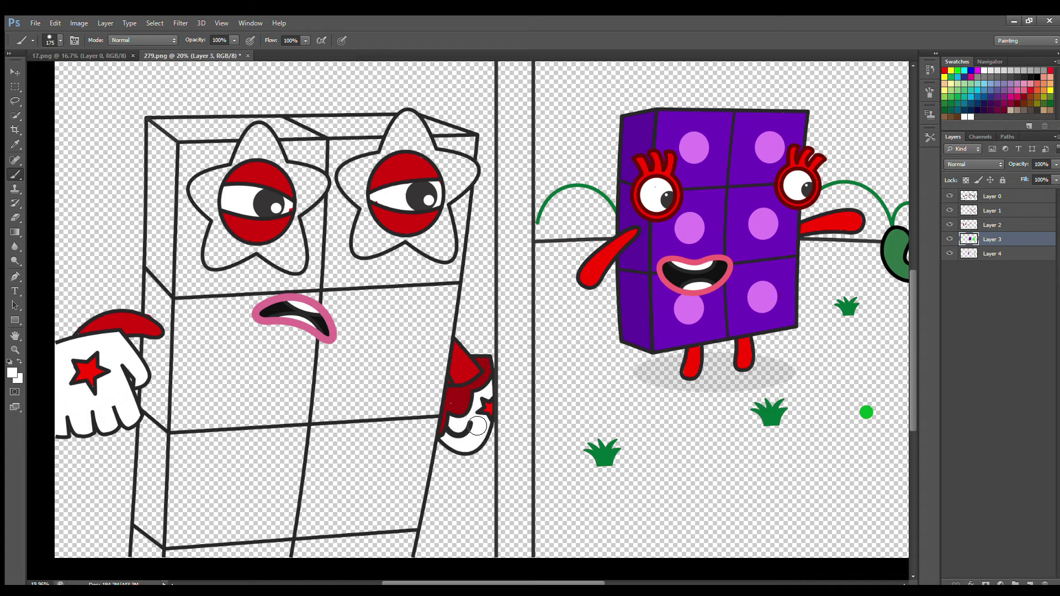
Fill both star shapes around the large character's eyes with bright red on Layer 3.
mouse_move(214, 201)
left_mouse_down()
mouse_move(207, 195)
mouse_move(211, 243)
mouse_move(303, 269)
mouse_move(294, 221)
mouse_move(330, 181)
mouse_move(279, 164)
mouse_move(255, 133)
left_mouse_up()
key("bracketright")
key("bracketright")
key("bracketright")
mouse_move(205, 187)
left_mouse_down()
mouse_move(223, 203)
mouse_move(225, 260)
mouse_move(288, 259)
mouse_move(314, 187)
left_mouse_up()
left_click_drag(271, 160, 256, 142)
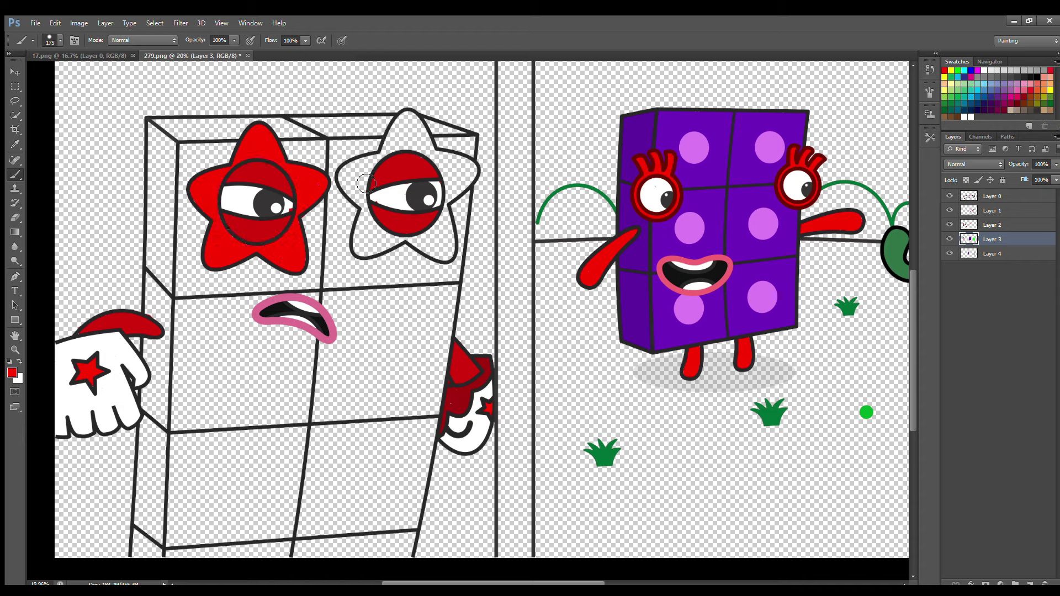
mouse_move(375, 160)
left_mouse_down()
mouse_move(345, 178)
mouse_move(362, 253)
mouse_move(395, 243)
mouse_move(444, 259)
mouse_move(472, 179)
mouse_move(419, 131)
mouse_move(387, 153)
mouse_move(387, 234)
mouse_move(449, 176)
mouse_move(418, 165)
left_mouse_up()
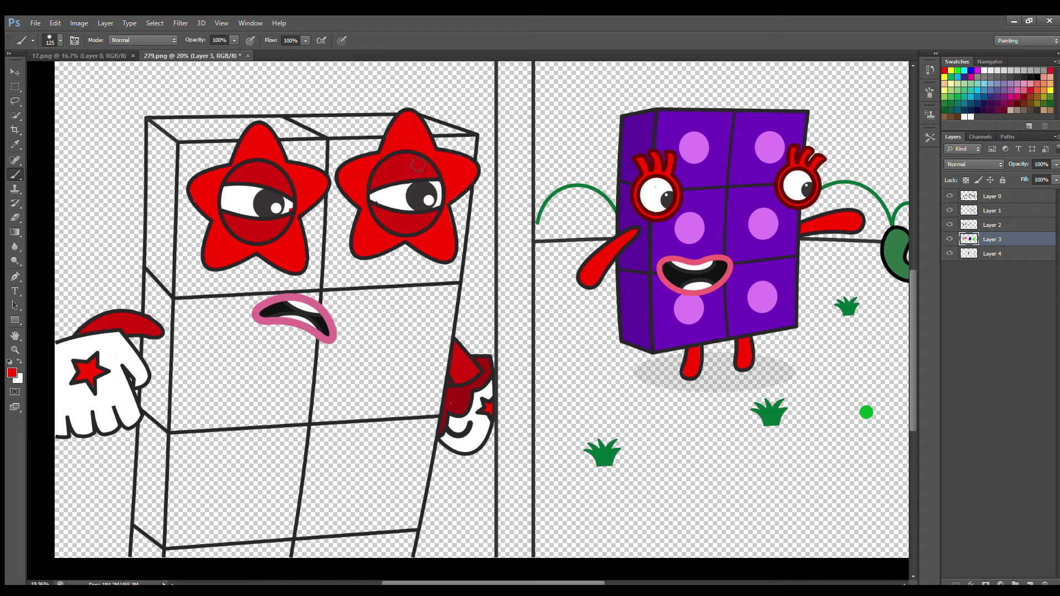
Paint the top and side faces of the large character's blocks dark red on Layer 4.
left_click(991, 254)
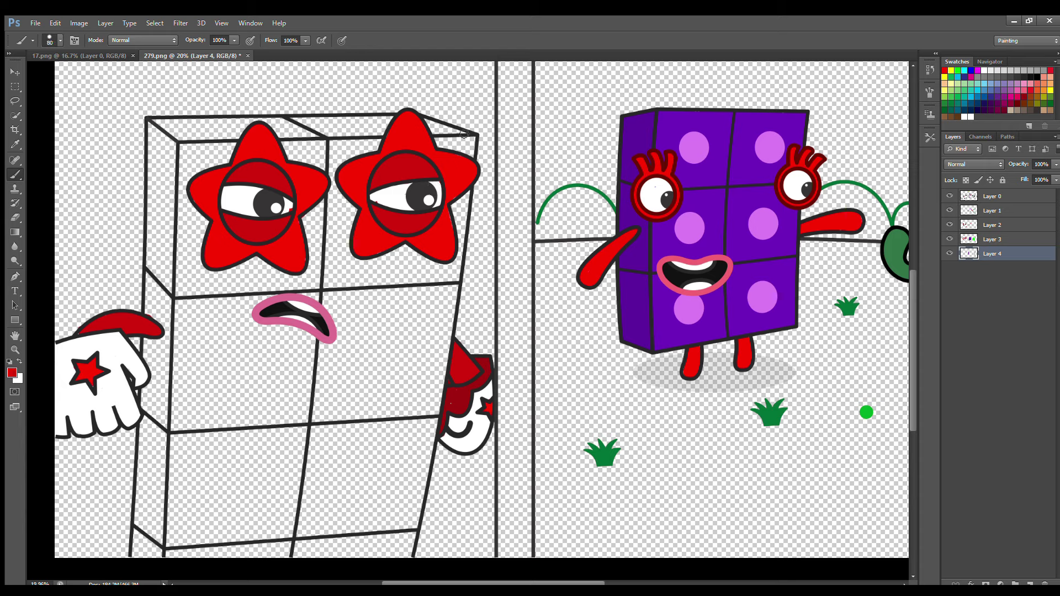
key("bracketright")
key("bracketright")
mouse_move(423, 127)
left_mouse_down()
mouse_move(191, 127)
mouse_move(159, 147)
mouse_move(148, 552)
mouse_move(161, 502)
mouse_move(179, 141)
mouse_move(386, 131)
left_mouse_up()
key("bracketright")
key("bracketright")
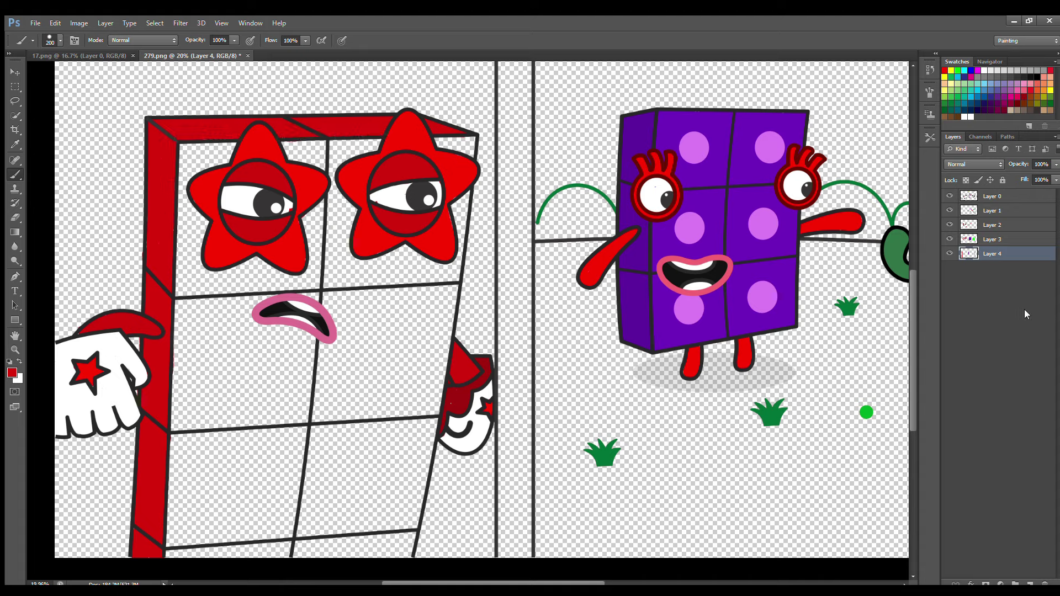
On a new layer beneath the others, paint the front faces of the large character's blocks white.
left_click(1029, 583)
left_click(983, 84)
mouse_move(193, 144)
left_mouse_down()
mouse_move(197, 532)
mouse_move(390, 549)
mouse_move(420, 517)
mouse_move(471, 172)
left_mouse_up()
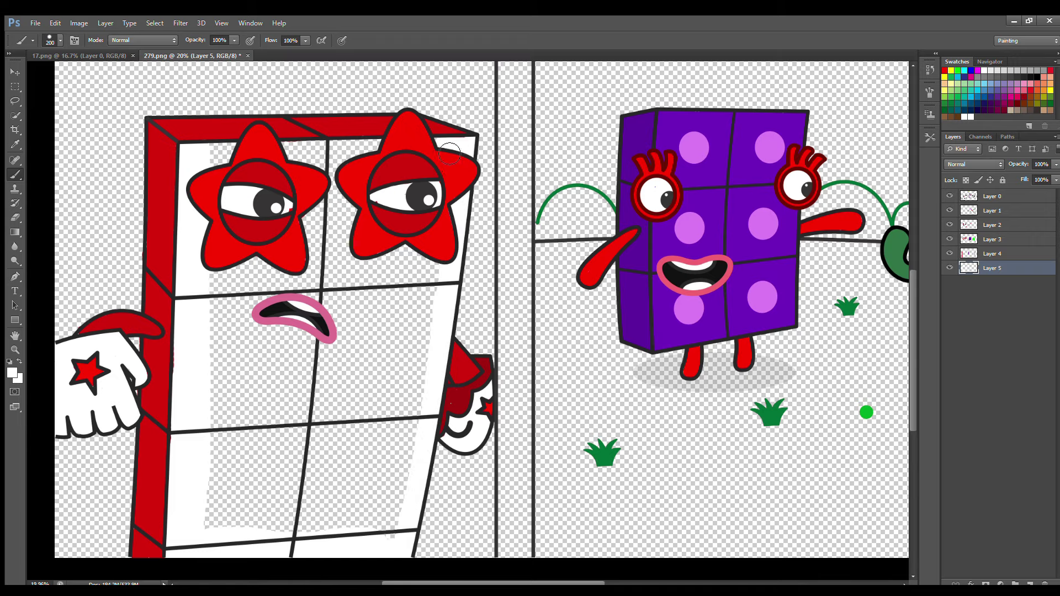
key("bracketright")
key("bracketright")
key("bracketright")
key("bracketright")
key("bracketright")
mouse_move(365, 165)
left_mouse_down()
mouse_move(254, 298)
mouse_move(331, 538)
mouse_move(408, 287)
mouse_move(349, 351)
mouse_move(367, 507)
left_mouse_up()
On Layer 1, fill the tree's right-hand foliage and the leafy gap between its branches with the sampled dark green.
scroll(366, 460, "down", 1)
left_click_drag(912, 415, 919, 368)
left_click_drag(594, 583, 664, 577)
left_click(988, 213)
left_click(16, 142)
left_click(798, 113)
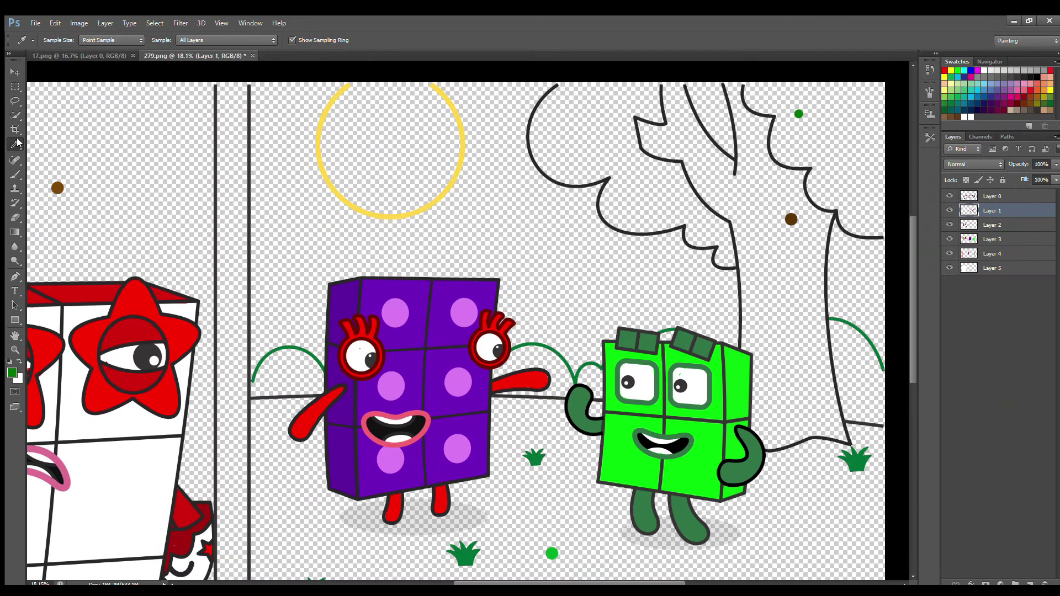
left_click(15, 174)
mouse_move(748, 86)
left_mouse_down()
mouse_move(781, 114)
mouse_move(828, 202)
mouse_move(862, 228)
mouse_move(880, 135)
mouse_move(870, 103)
mouse_move(790, 141)
mouse_move(850, 186)
left_mouse_up()
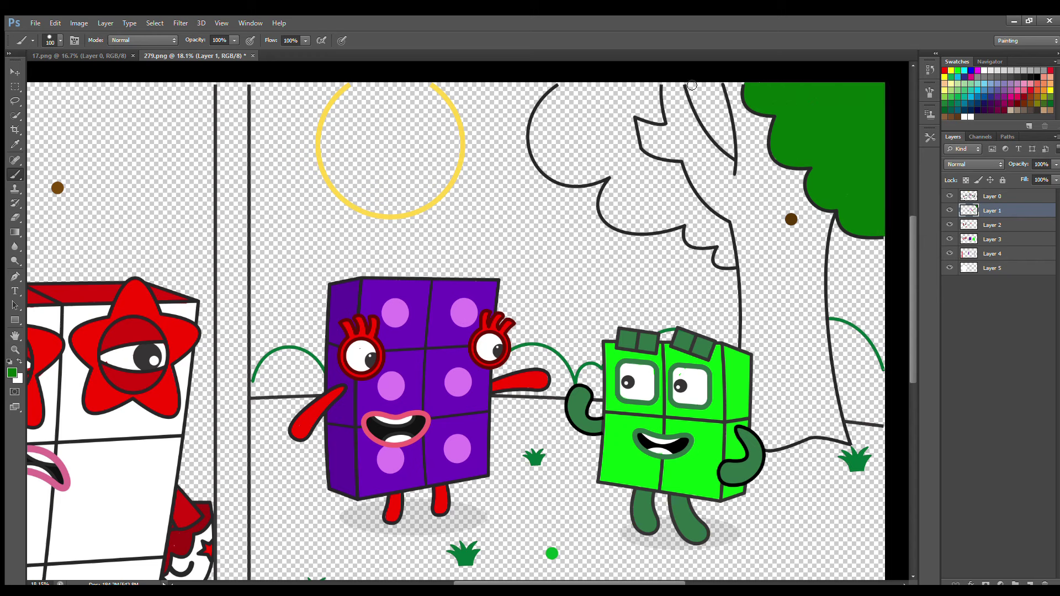
mouse_move(692, 86)
left_mouse_down()
mouse_move(730, 155)
mouse_move(696, 84)
mouse_move(721, 138)
left_mouse_up()
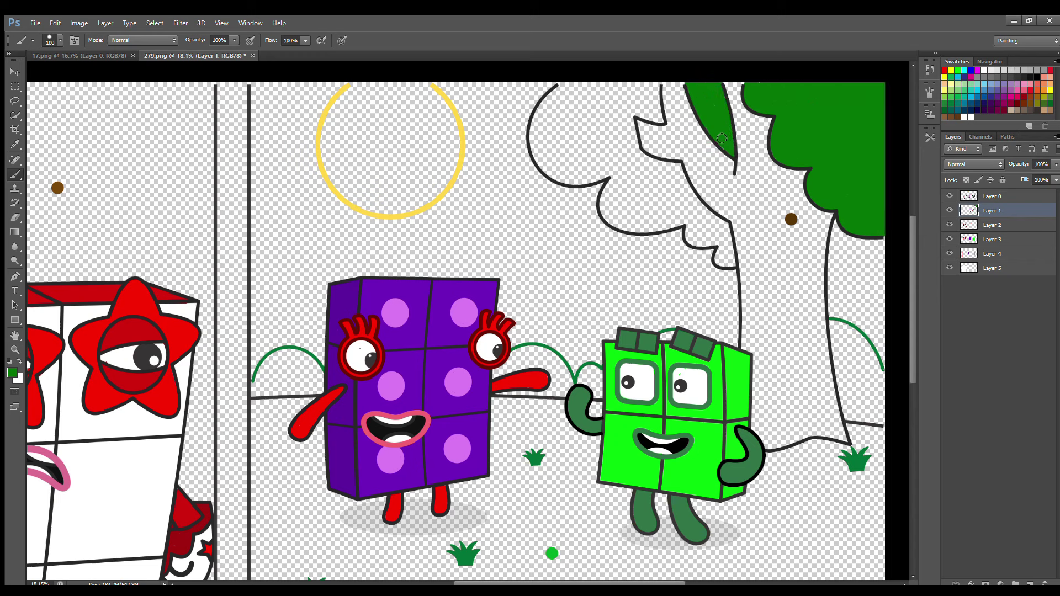
Paint the tree's left-hand foliage dark green, tracing along the branch edges before filling the whole leafy area.
left_click_drag(661, 94, 657, 108)
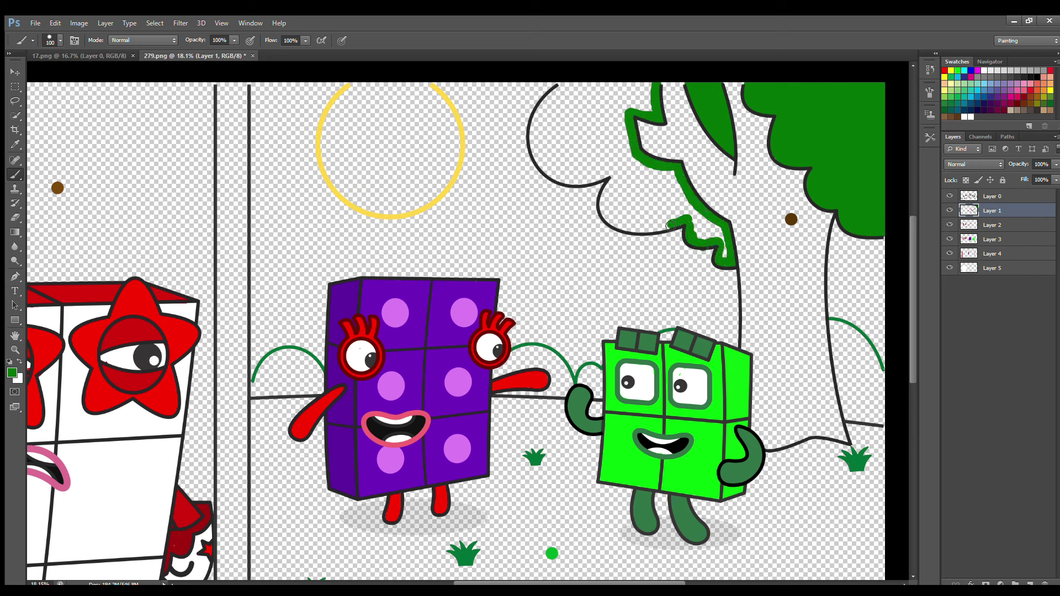
key("bracketright")
key("bracketright")
mouse_move(604, 199)
left_mouse_down()
mouse_move(537, 157)
mouse_move(538, 102)
mouse_move(587, 81)
left_mouse_up()
mouse_move(565, 103)
left_mouse_down()
mouse_move(654, 111)
mouse_move(555, 114)
mouse_move(547, 161)
mouse_move(629, 177)
mouse_move(638, 222)
mouse_move(704, 235)
mouse_move(729, 259)
mouse_move(700, 214)
mouse_move(643, 173)
mouse_move(606, 124)
mouse_move(627, 157)
mouse_move(632, 203)
mouse_move(662, 211)
left_mouse_up()
On Layer 5, fill the tree's trunk and branches with the dark brown sampled from the dot beside the trunk.
left_click(997, 267)
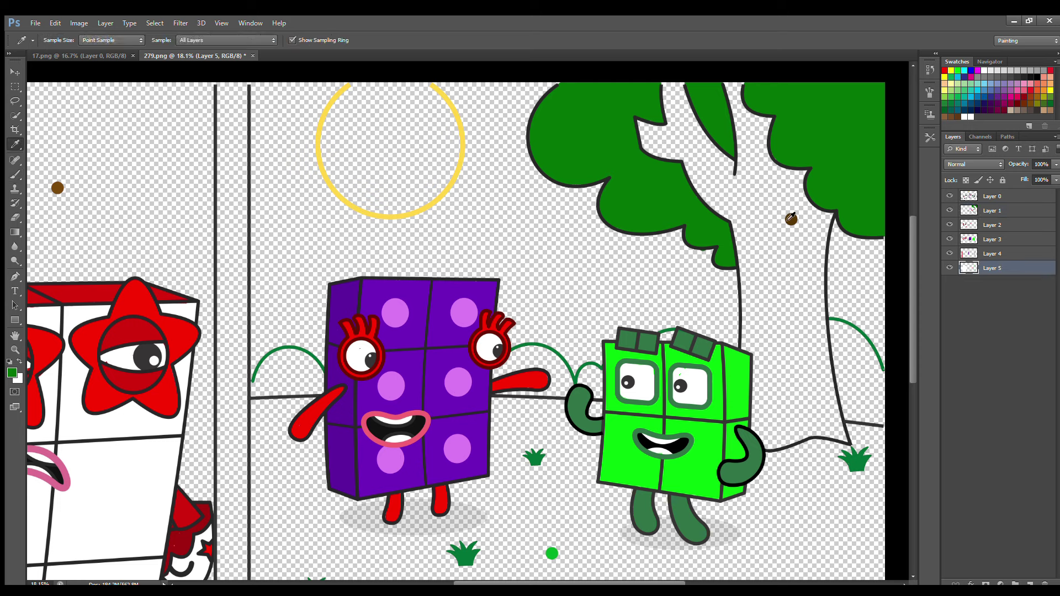
left_click(791, 219, "alt")
left_click_drag(750, 271, 751, 346)
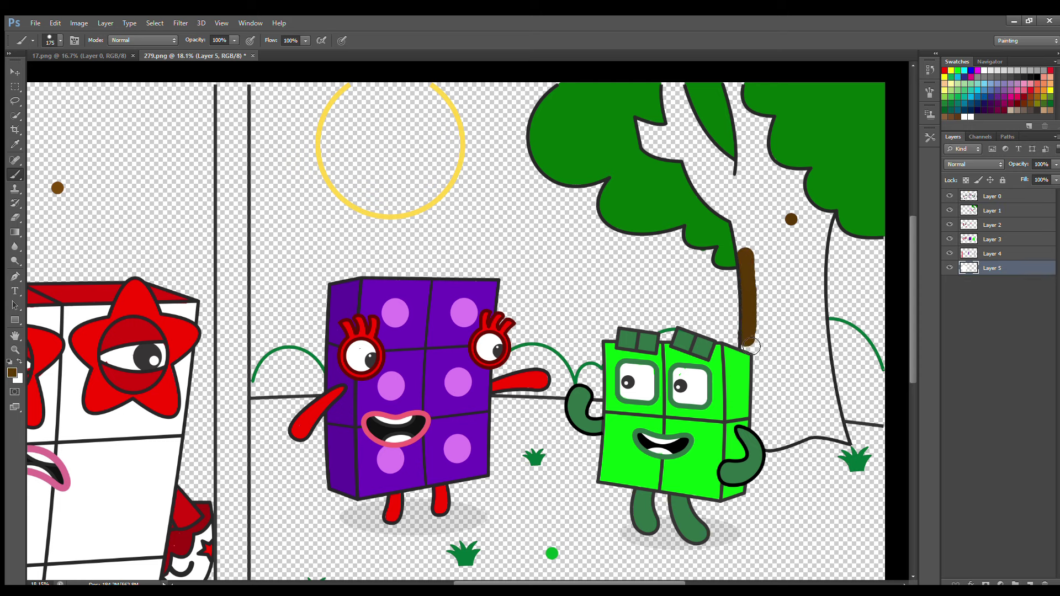
left_click_drag(769, 448, 817, 435)
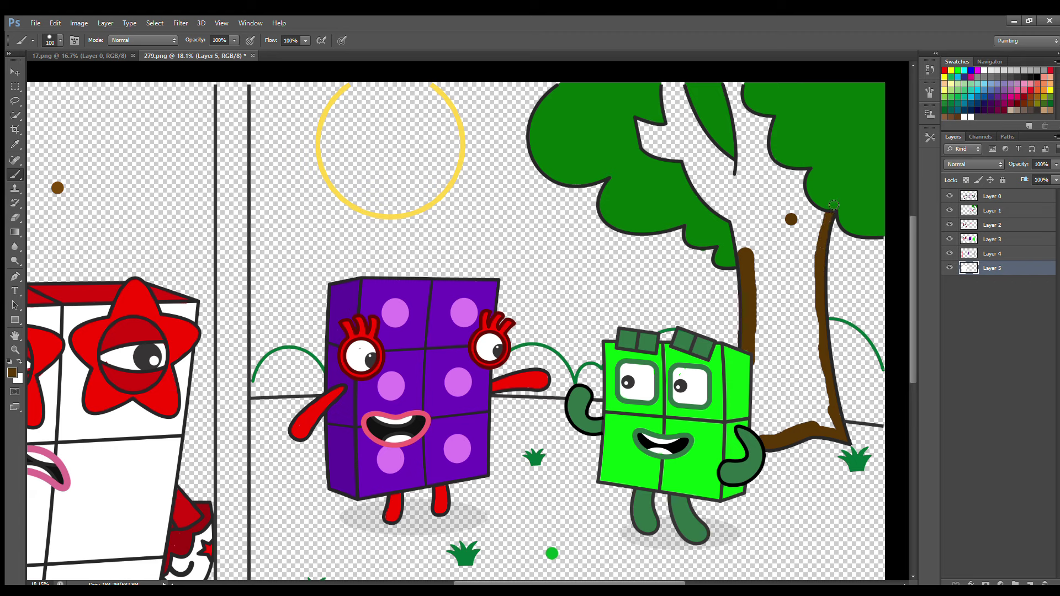
key("]")
key("]")
key("]")
key("]")
key("]")
mouse_move(834, 205)
left_mouse_down()
mouse_move(814, 272)
mouse_move(828, 399)
mouse_move(800, 431)
mouse_move(744, 242)
mouse_move(646, 132)
mouse_move(749, 99)
mouse_move(673, 129)
mouse_move(779, 143)
mouse_move(769, 185)
mouse_move(790, 218)
mouse_move(814, 410)
mouse_move(794, 407)
mouse_move(764, 230)
mouse_move(789, 396)
left_mouse_up()
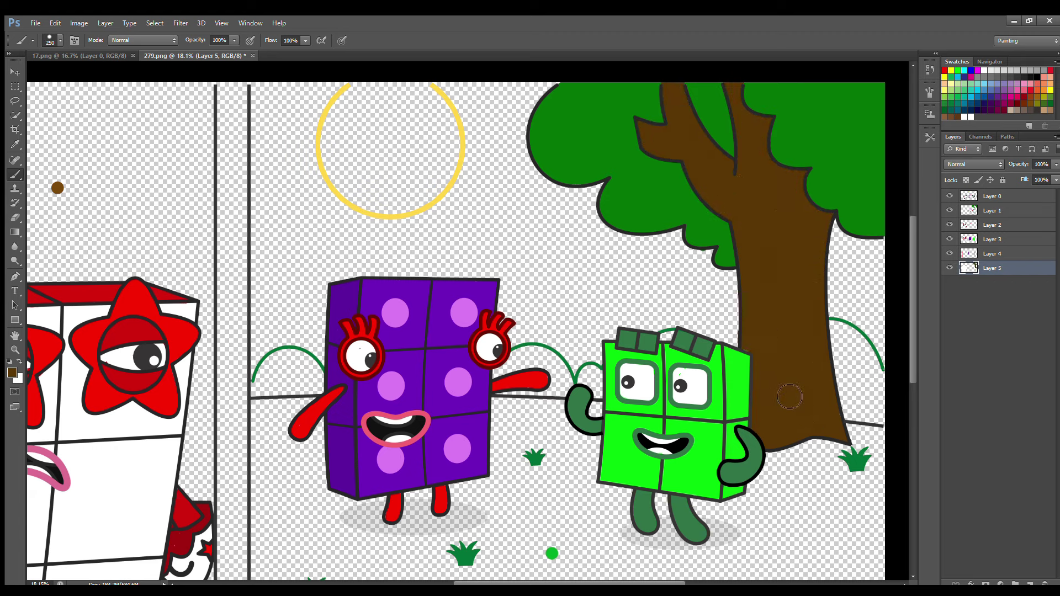
Fill the circle in the sky with the yellow sampled from its outline.
left_click(14, 145)
left_click(365, 88)
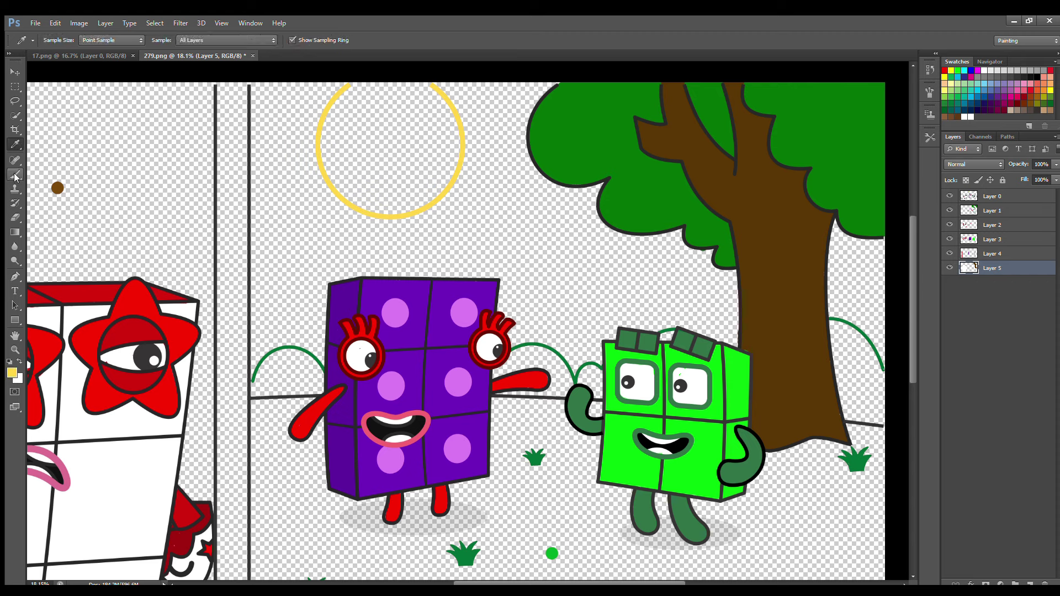
key("b")
mouse_move(361, 87)
left_mouse_down()
mouse_move(357, 196)
mouse_move(424, 205)
mouse_move(452, 130)
mouse_move(421, 111)
mouse_move(364, 178)
mouse_move(389, 185)
left_mouse_up()
Add soft darker yellow patches across the middle of the yellow circle.
key("i")
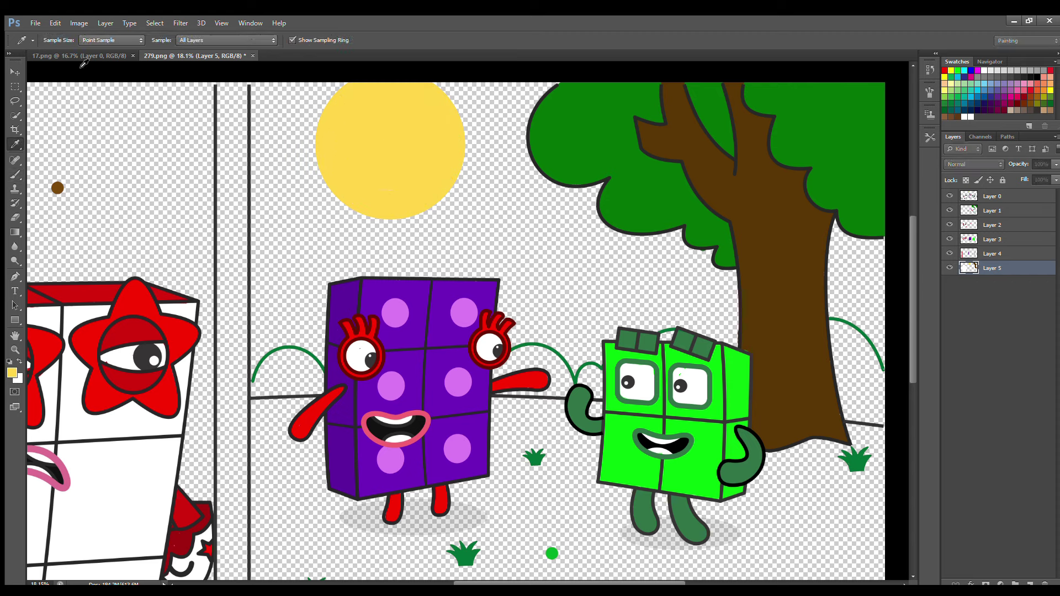
left_click(16, 173)
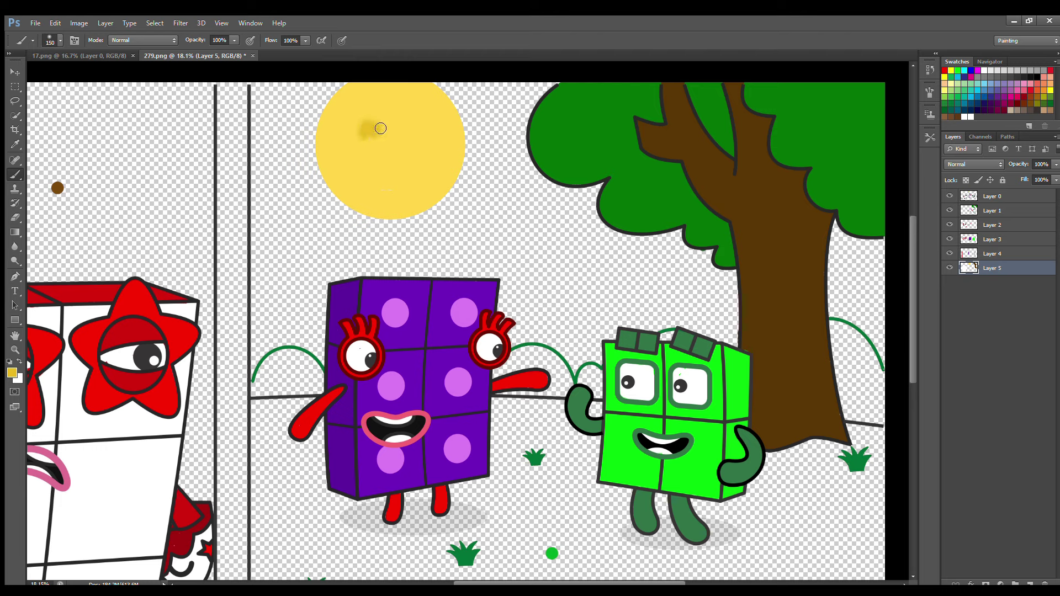
left_click_drag(381, 128, 398, 117)
mouse_move(361, 168)
left_mouse_down()
mouse_move(407, 173)
mouse_move(363, 167)
left_mouse_up()
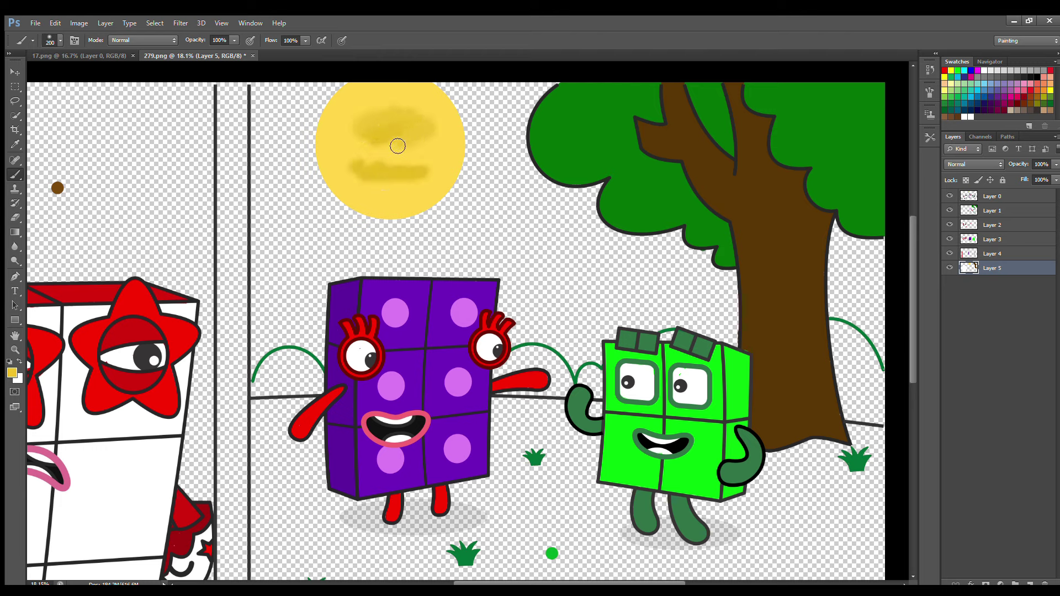
left_click_drag(362, 169, 413, 177)
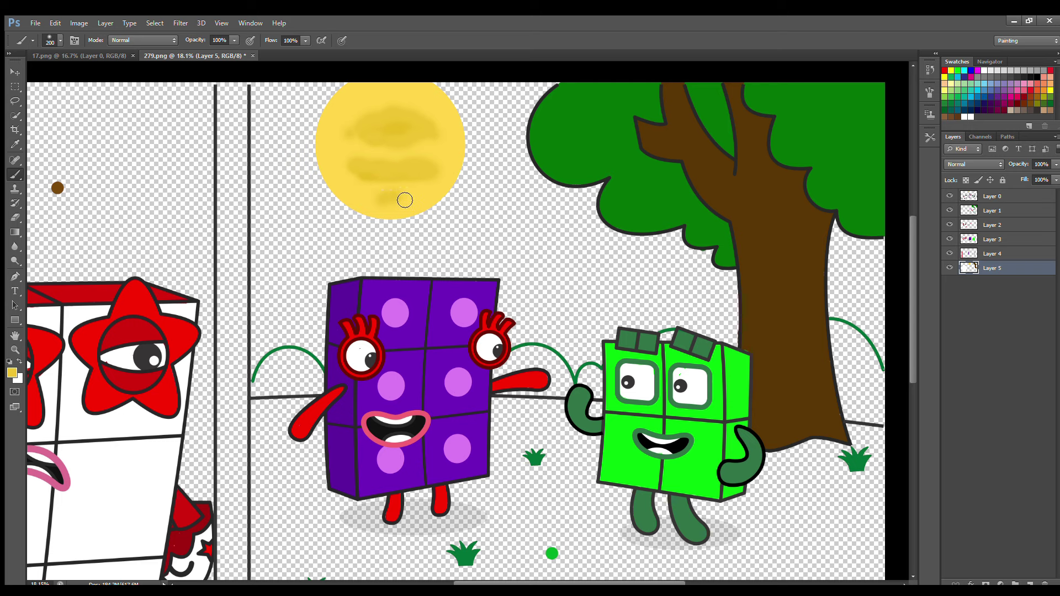
On a new bottom layer, fill the background behind the large character with the brown sampled from the dot above it.
scroll(643, 205, "down", 3)
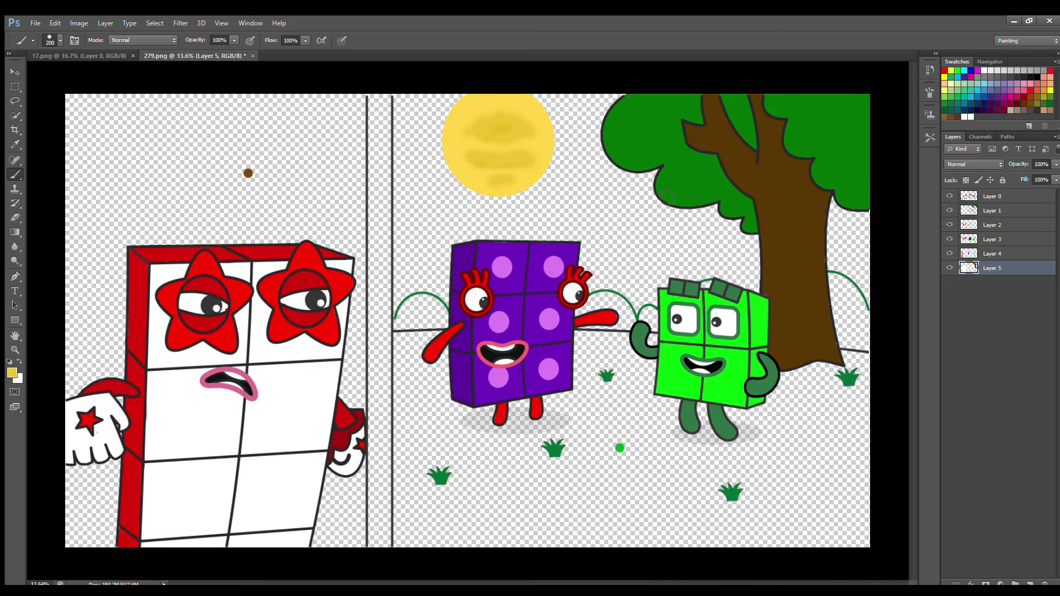
scroll(461, 316, "up", 1)
scroll(461, 318, "down", 1)
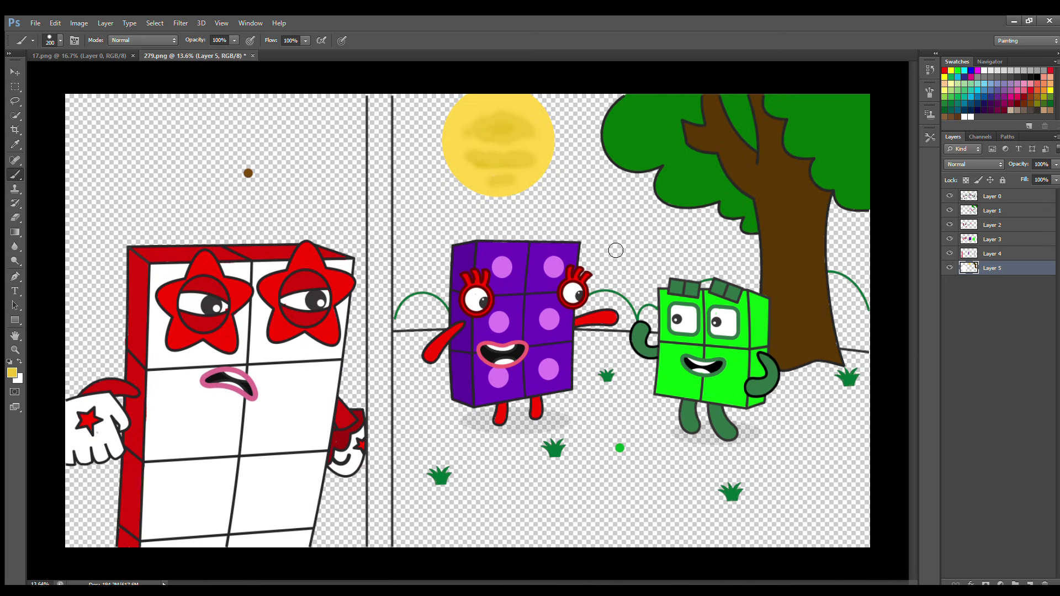
left_click(1030, 583)
left_click(247, 172, "alt")
key("bracketright")
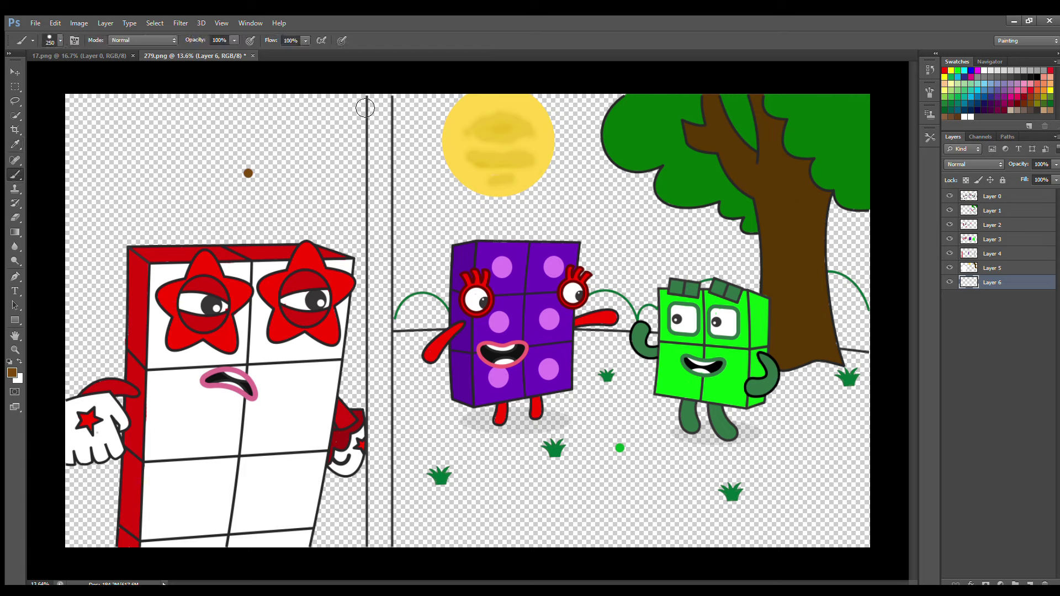
left_click_drag(364, 108, 359, 419)
mouse_move(362, 459)
left_mouse_down()
mouse_move(361, 551)
mouse_move(350, 556)
mouse_move(357, 223)
mouse_move(127, 130)
mouse_move(104, 525)
mouse_move(166, 165)
mouse_move(324, 188)
mouse_move(323, 224)
left_mouse_up()
key("bracketright")
key("bracketright")
key("bracketright")
key("bracketright")
key("bracketright")
Shade the outer side of the brown background behind the large character with a large soft brush in darker brown.
key("i")
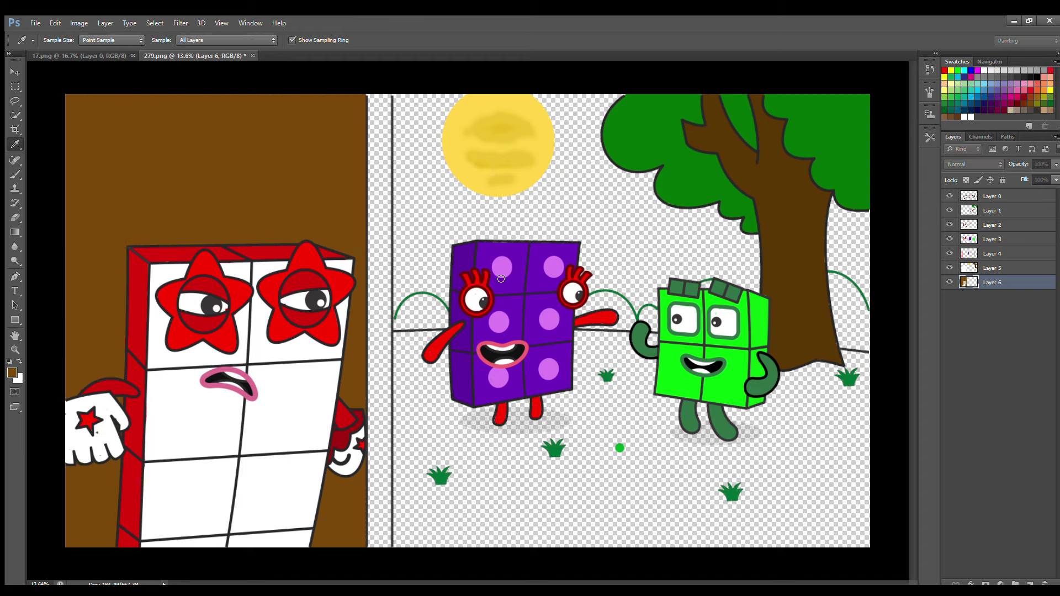
key("b")
key("bracketright")
key("bracketright")
left_click_drag(116, 141, 220, 570)
left_click_drag(241, 370, 78, 213)
Fill the ground beneath the purple and green characters with the bright green sampled from the dot on the grass.
key("i")
left_click(620, 447)
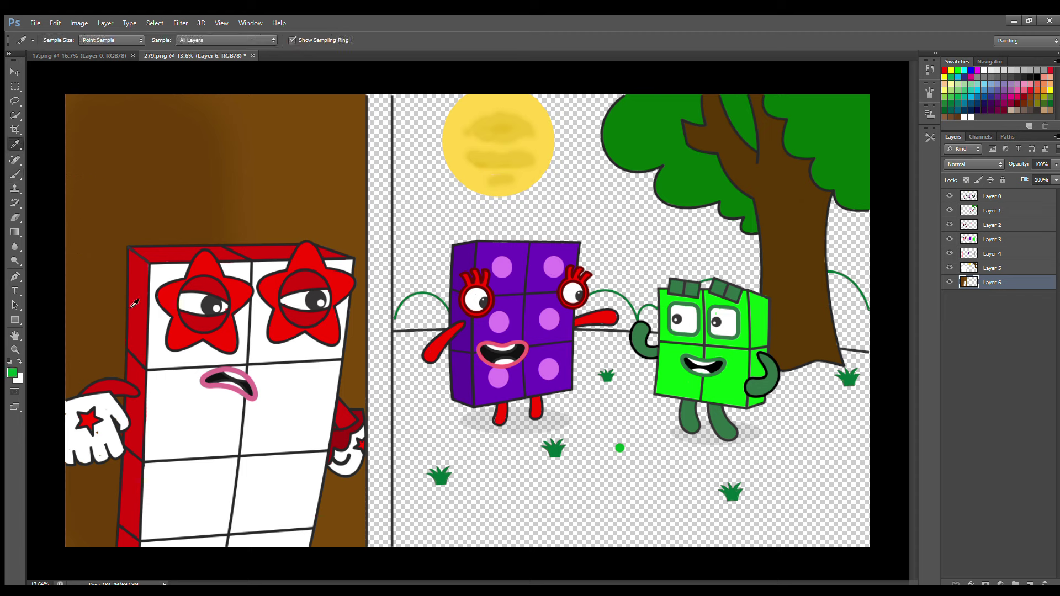
key("b")
left_click(60, 40)
left_click(94, 134)
left_click(402, 20)
key("bracketleft")
key("bracketleft")
key("bracketleft")
key("bracketleft")
key("bracketleft")
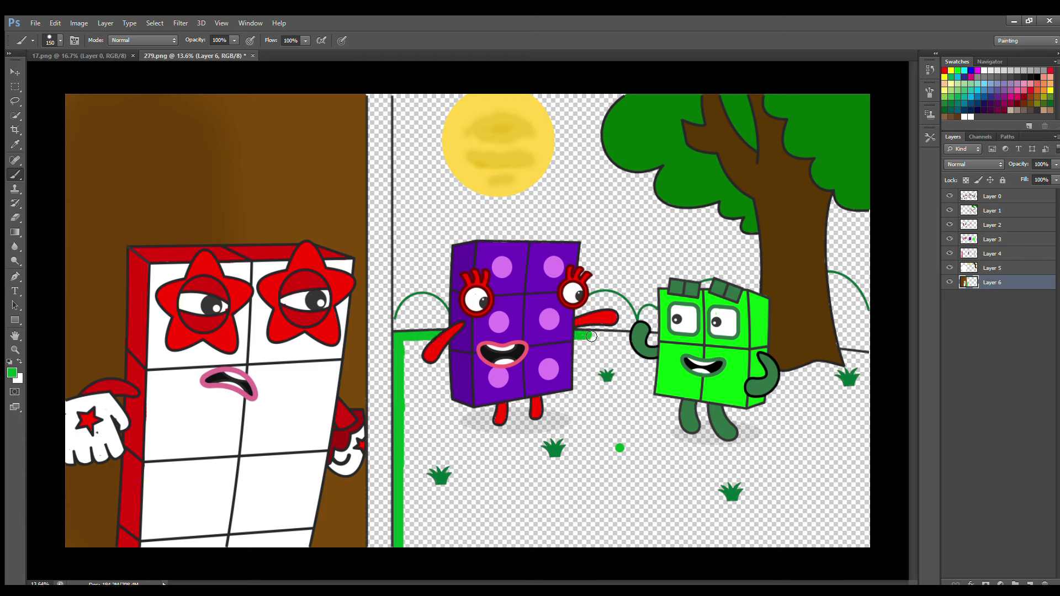
mouse_move(874, 394)
left_mouse_down()
mouse_move(574, 364)
mouse_move(823, 406)
mouse_move(651, 434)
mouse_move(430, 443)
mouse_move(432, 485)
mouse_move(486, 556)
left_mouse_up()
Shade the lower-right part of the ground with a large soft brush in a slightly darker green.
key("i")
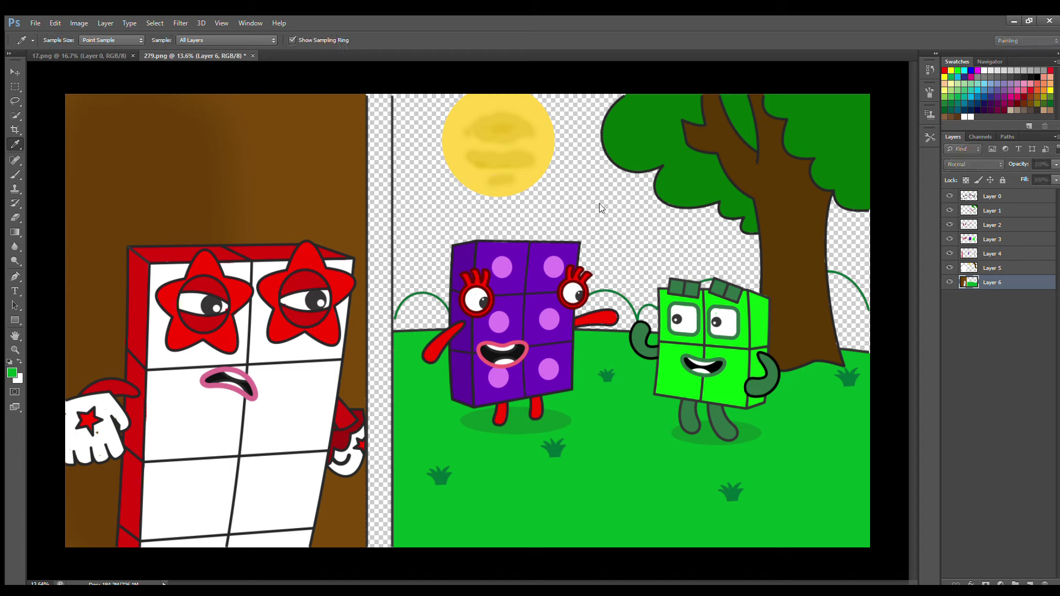
key("b")
key("bracketright")
key("bracketright")
key("bracketright")
key("bracketright")
key("bracketright")
mouse_move(847, 444)
left_mouse_down()
mouse_move(819, 530)
mouse_move(809, 486)
mouse_move(785, 507)
left_mouse_up()
Paint a broad bluish-green shadow over the ground from the tree base to the lower edge with a 1000 px soft brush.
left_click(11, 144)
left_click(10, 370)
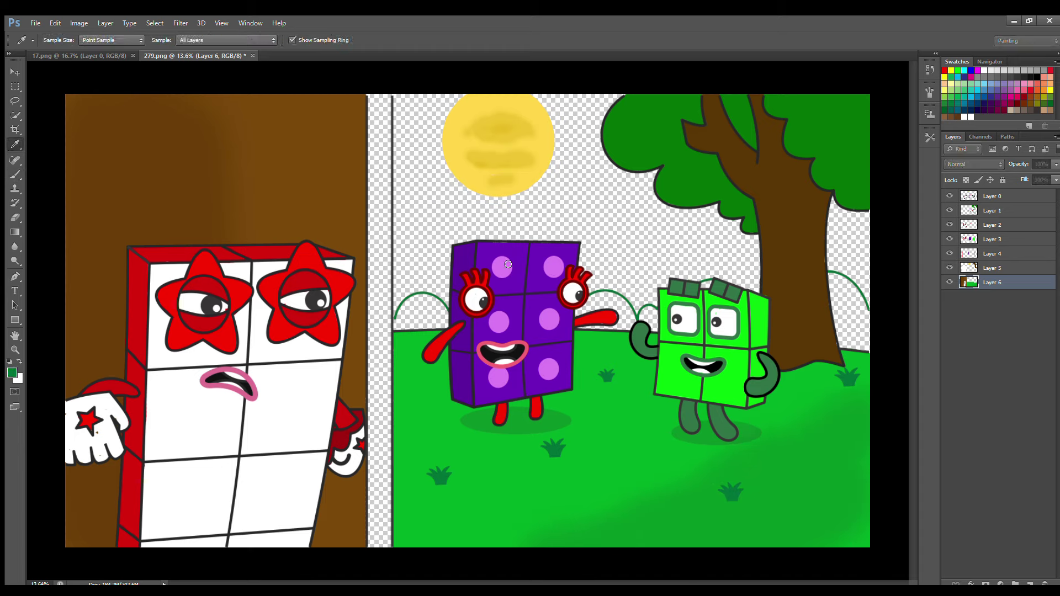
left_click(604, 195)
key("b")
left_click_drag(757, 406, 868, 410)
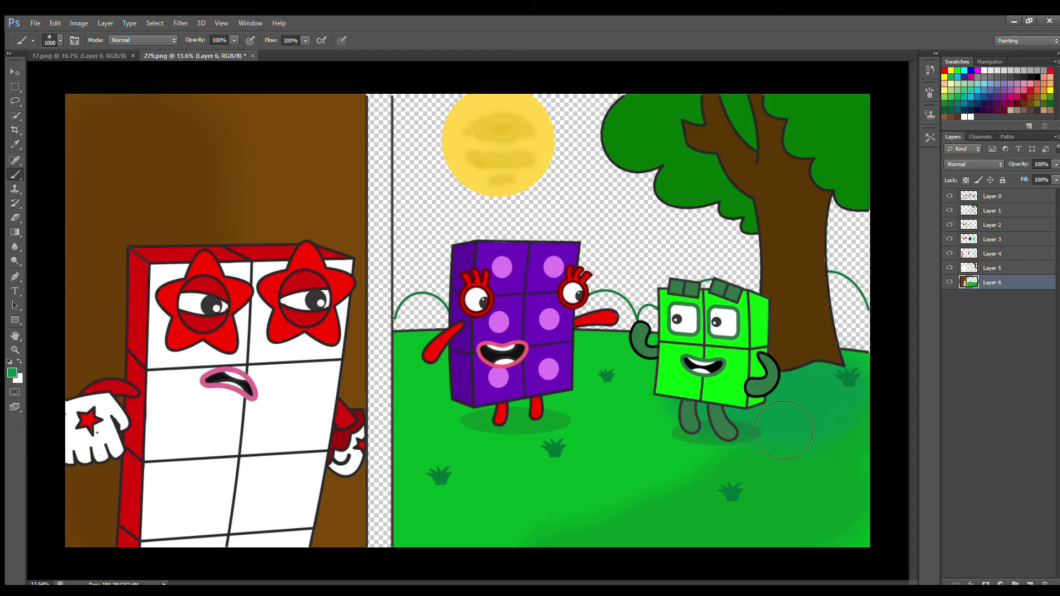
mouse_move(756, 514)
left_mouse_down()
mouse_move(786, 474)
mouse_move(734, 474)
mouse_move(537, 568)
left_mouse_up()
left_click_drag(643, 458, 671, 436)
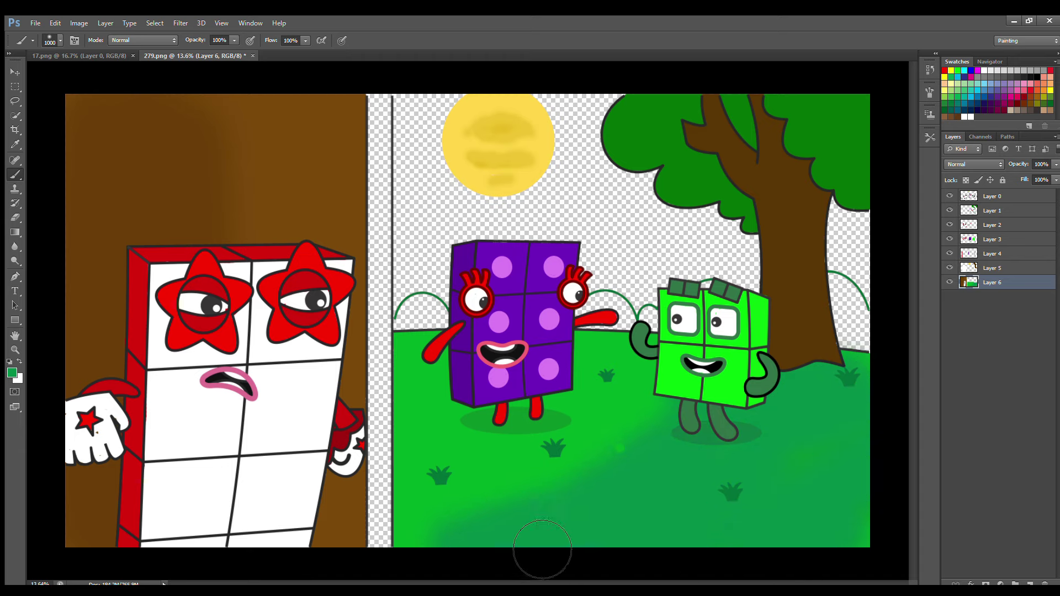
Erase the green color sample dot from the grass on Layer 0.
left_click(993, 196)
key("e")
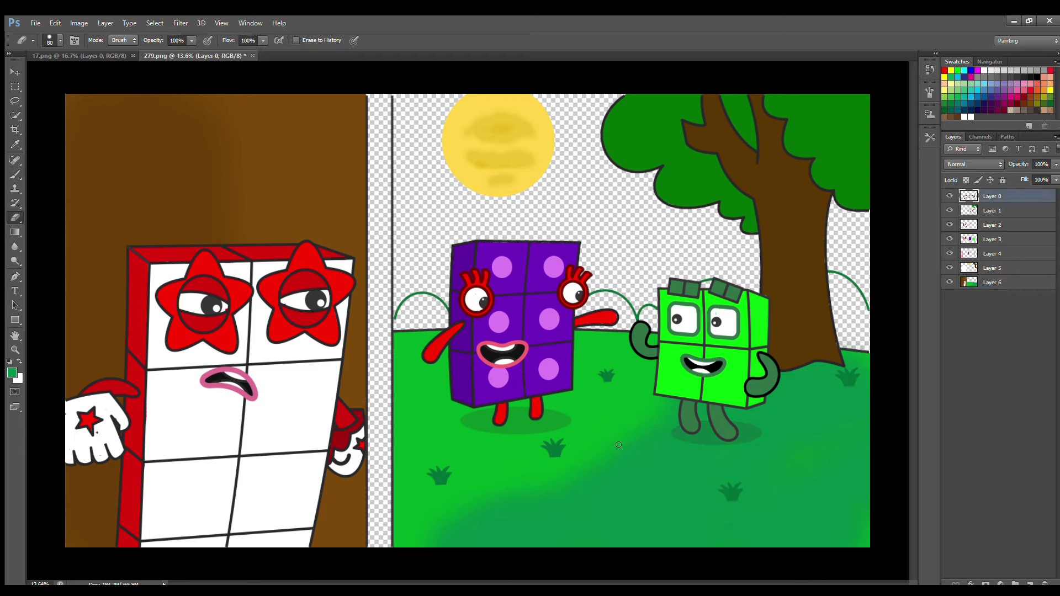
On a new layer below Layer 6, fill the bushes on both sides of the purple character with dark green.
left_click(998, 287)
left_click(1030, 583)
key("i")
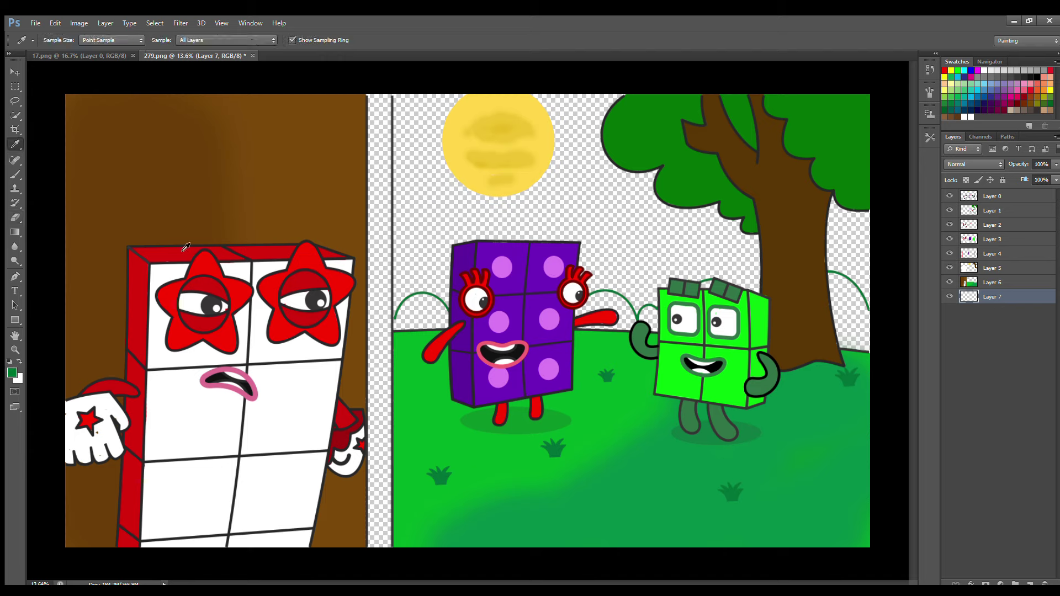
key("b")
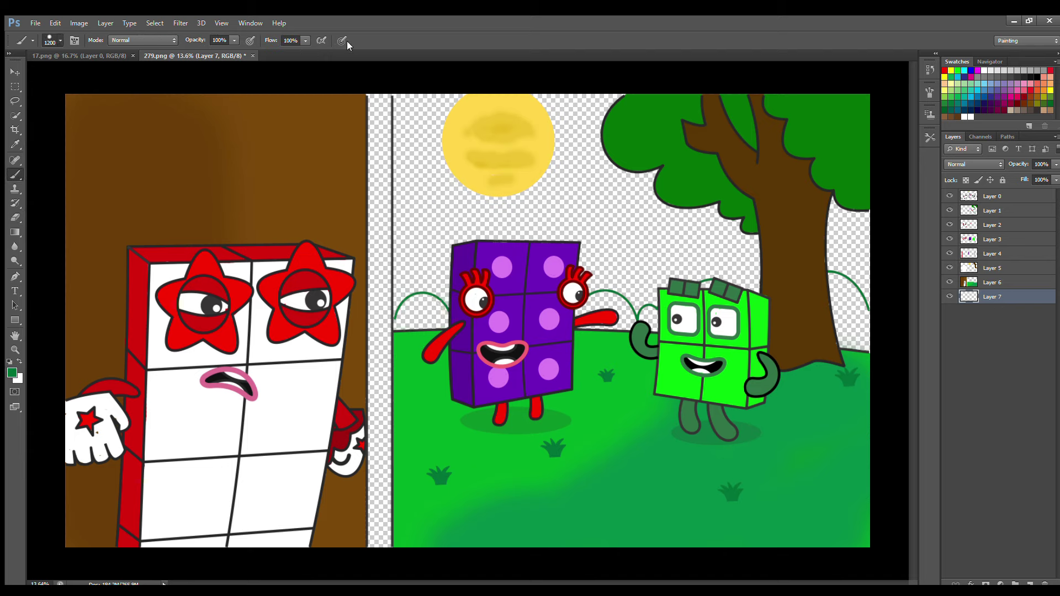
left_click(436, 329)
left_click(593, 325)
Fill the bushes behind the green character and beside the tree trunk with dark green using a 700 px brush.
key("bracketleft")
key("bracketleft")
key("bracketleft")
key("bracketleft")
key("bracketleft")
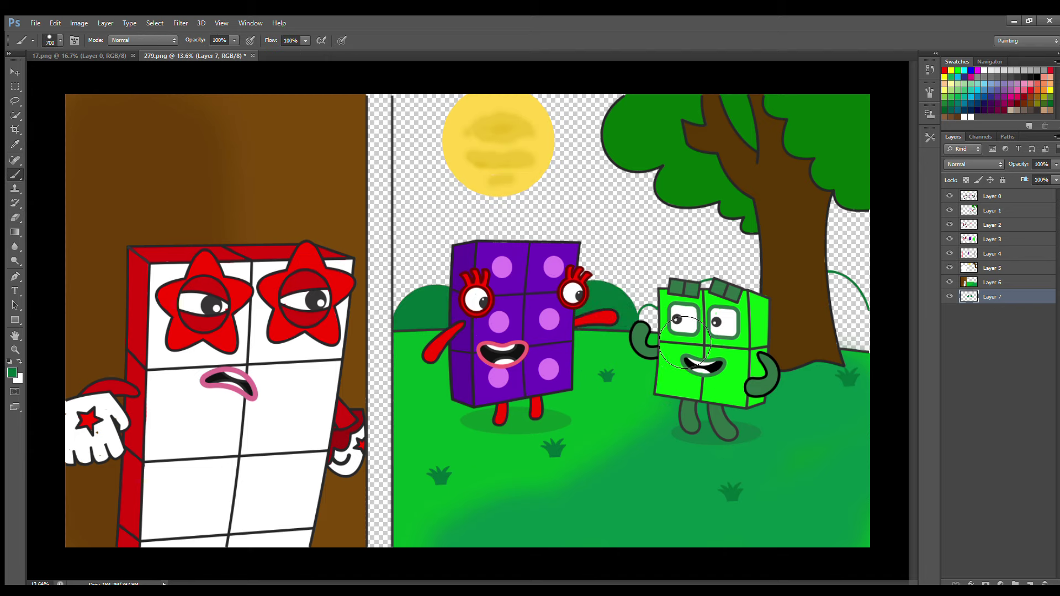
mouse_move(663, 321)
left_mouse_down()
mouse_move(731, 334)
mouse_move(766, 313)
left_mouse_up()
left_click_drag(867, 300, 864, 345)
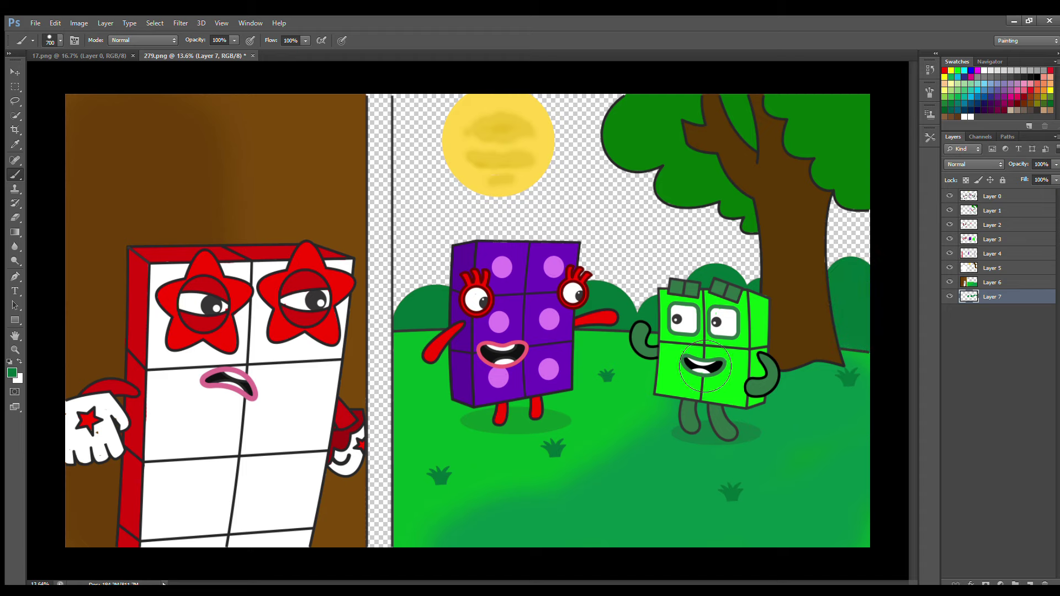
On a new layer below the bushes, fill the vertical divider strip between the two panels with lighter brown.
key("ctrl+shift+alt+n")
key("i")
left_click(199, 190)
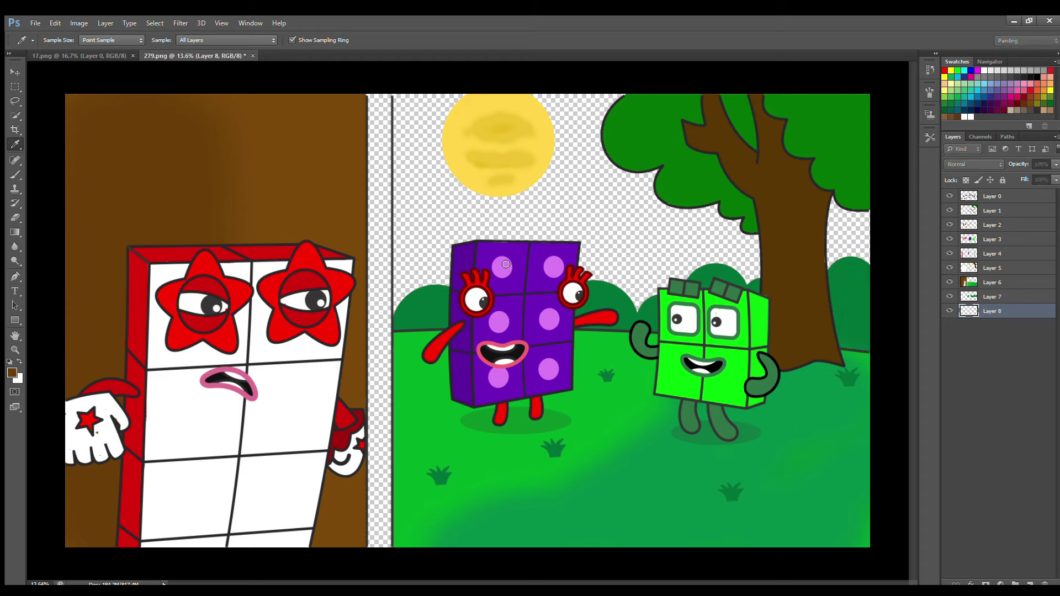
left_click(618, 188)
left_click(12, 173)
mouse_move(367, 102)
left_mouse_down()
mouse_move(388, 134)
mouse_move(391, 495)
mouse_move(403, 495)
left_mouse_up()
key("bracketright")
On a new bottom layer, paint the upper sky around the yellow circle and tree dark purple with a soft brush.
left_click(1029, 584)
left_click_drag(994, 310, 998, 331)
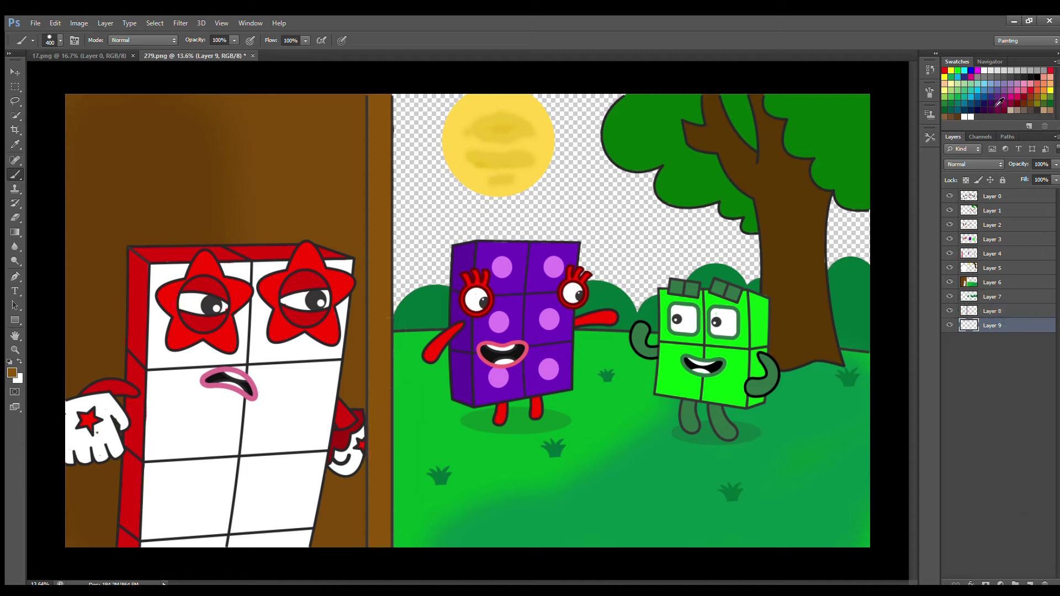
left_click(997, 105)
left_click(12, 372)
key("b")
key("]")
mouse_move(435, 145)
left_mouse_down()
mouse_move(607, 160)
mouse_move(560, 196)
mouse_move(690, 221)
mouse_move(420, 204)
left_mouse_up()
On a new layer placed beneath the dark sky, paint the lower sky above the bushes a lighter purple.
left_click(1030, 584)
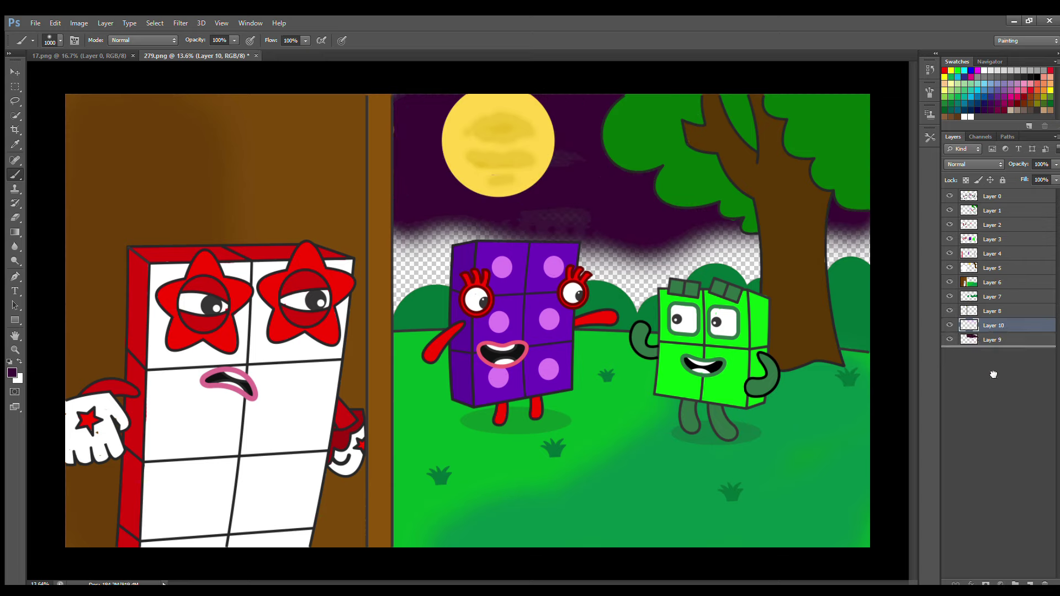
key("i")
key("b")
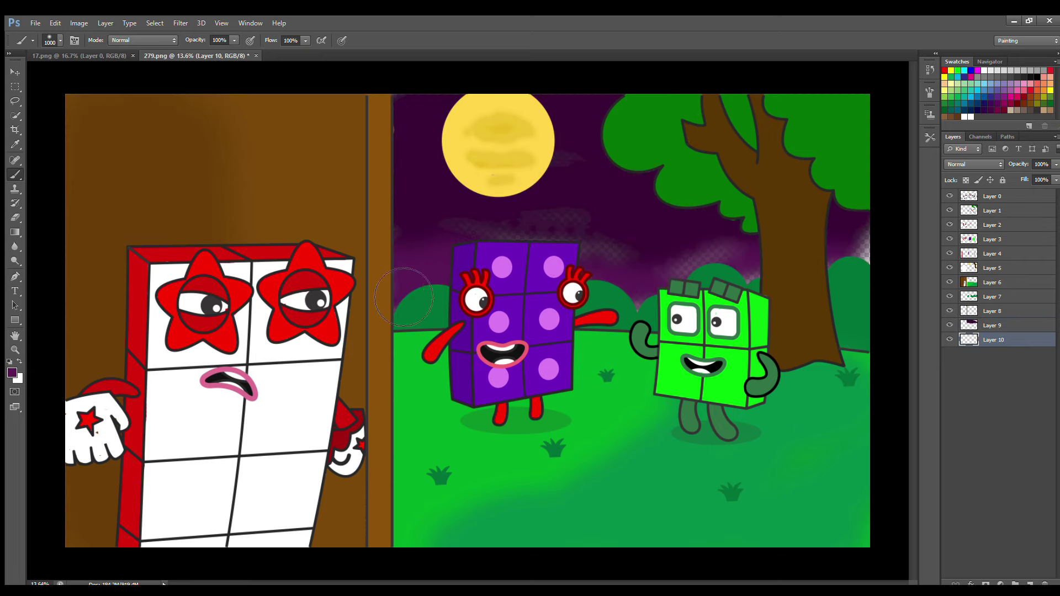